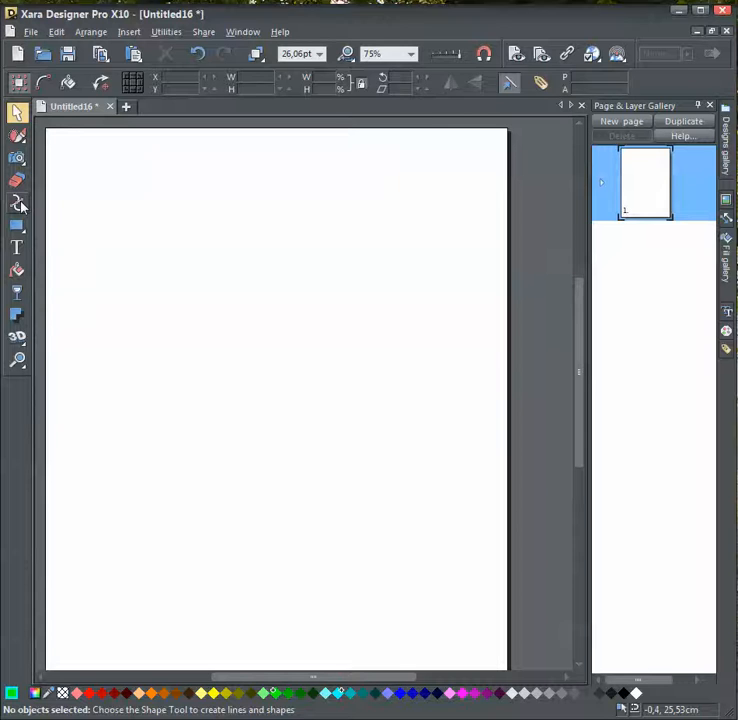
Draw an open, nine-point polyline of straight segments, about 8.06 by 7.67 cm, in the page's upper-left area with the Shape tool
left_click(19, 204)
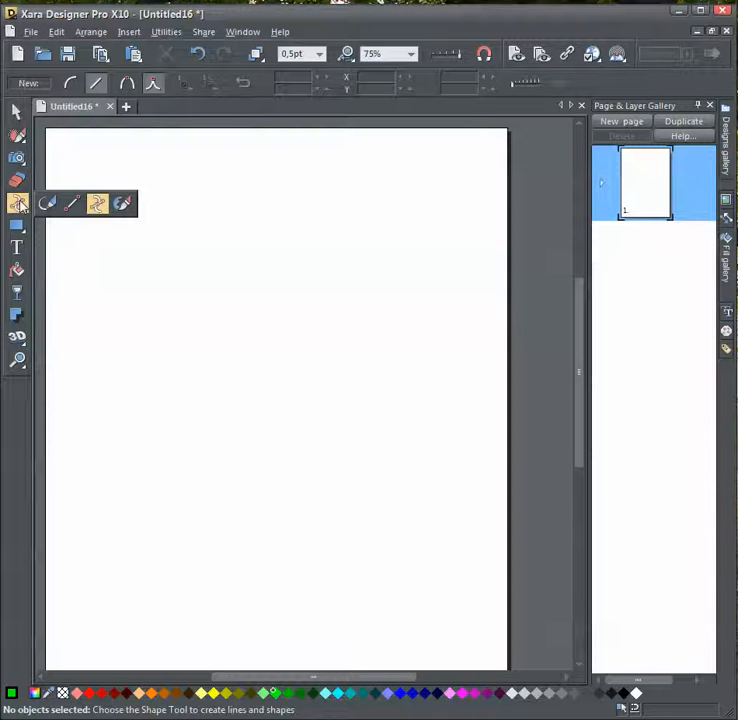
left_click(118, 234)
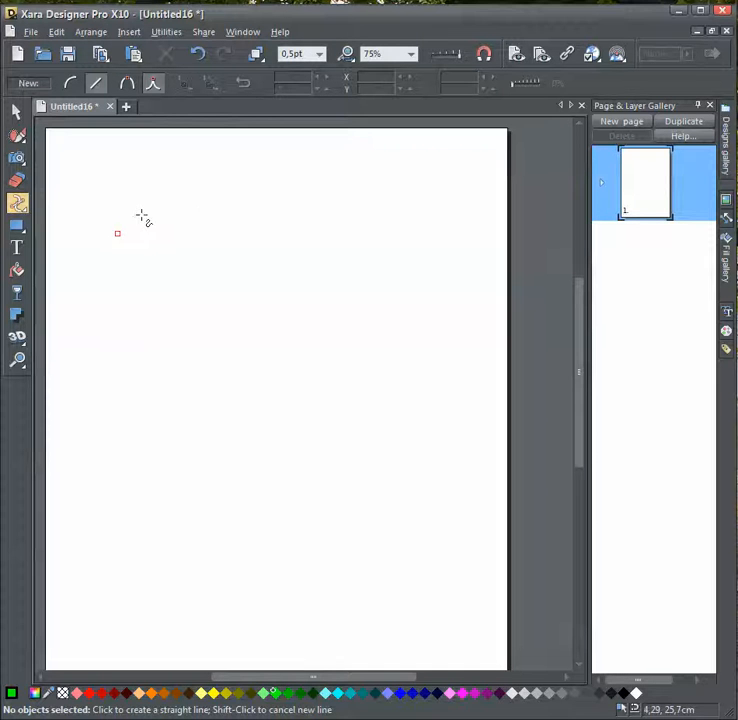
left_click(183, 201)
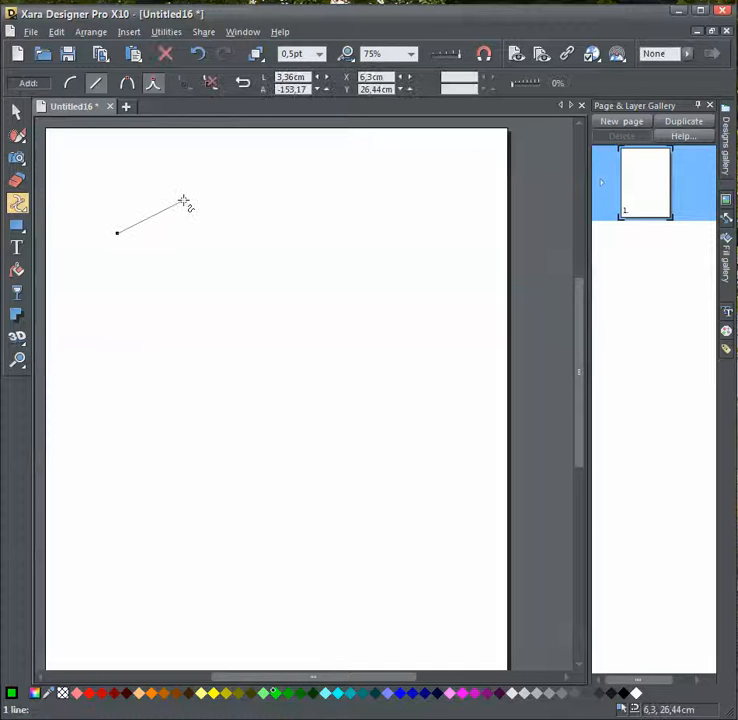
left_click(240, 242)
left_click(278, 308)
left_click(219, 358)
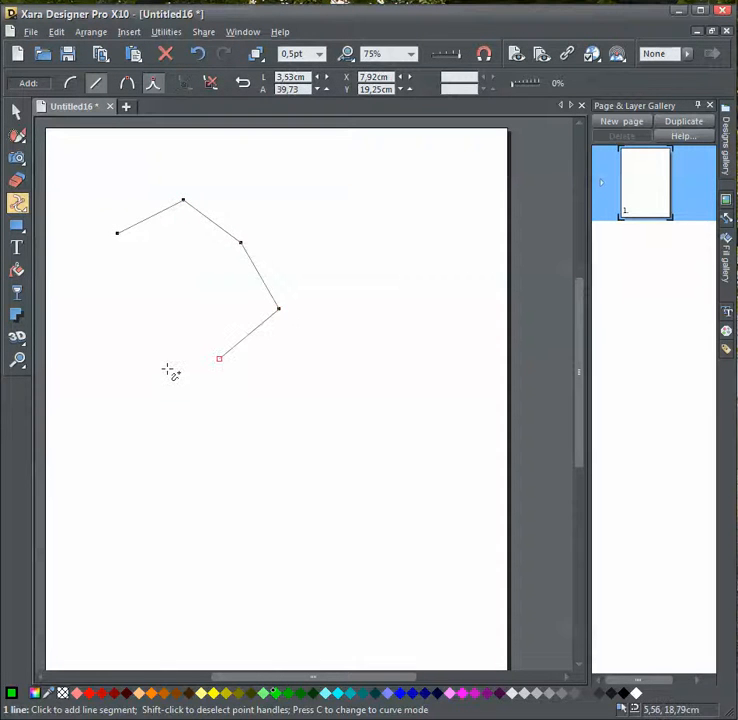
left_click(166, 368)
left_click(122, 350)
left_click(101, 315)
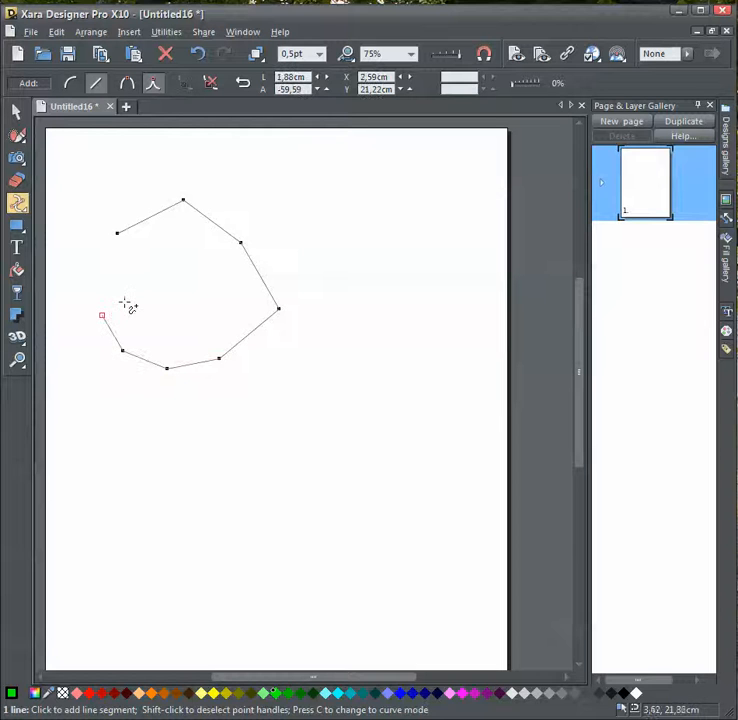
left_click(112, 287)
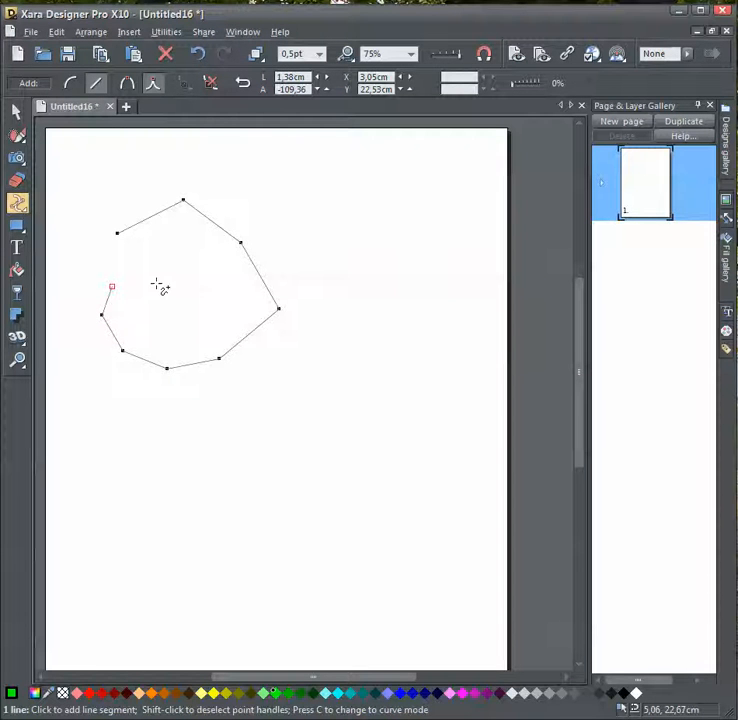
Draw a five-pointed star about 5.18 by 4.75 cm, lower right of the polyline, with the QuickShape tool
left_click(19, 227)
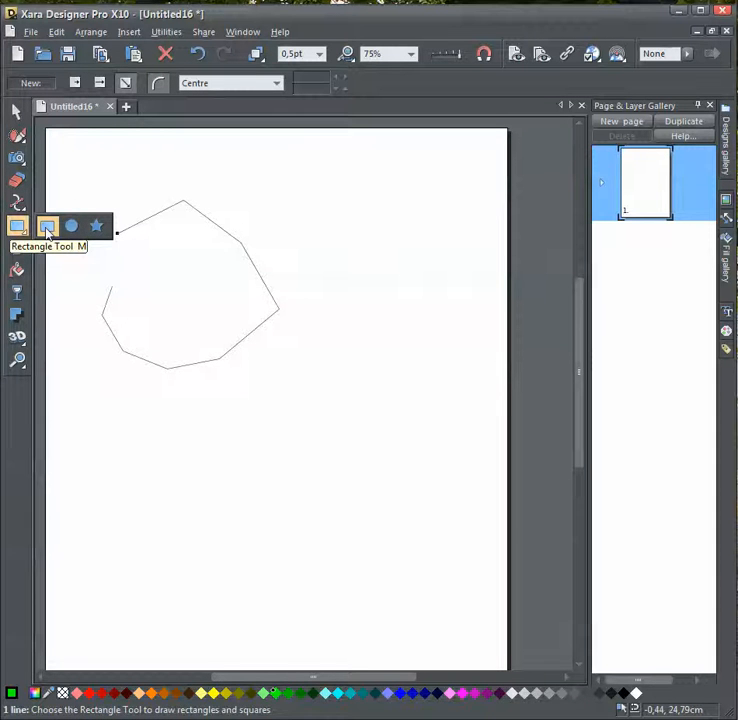
left_click(96, 226)
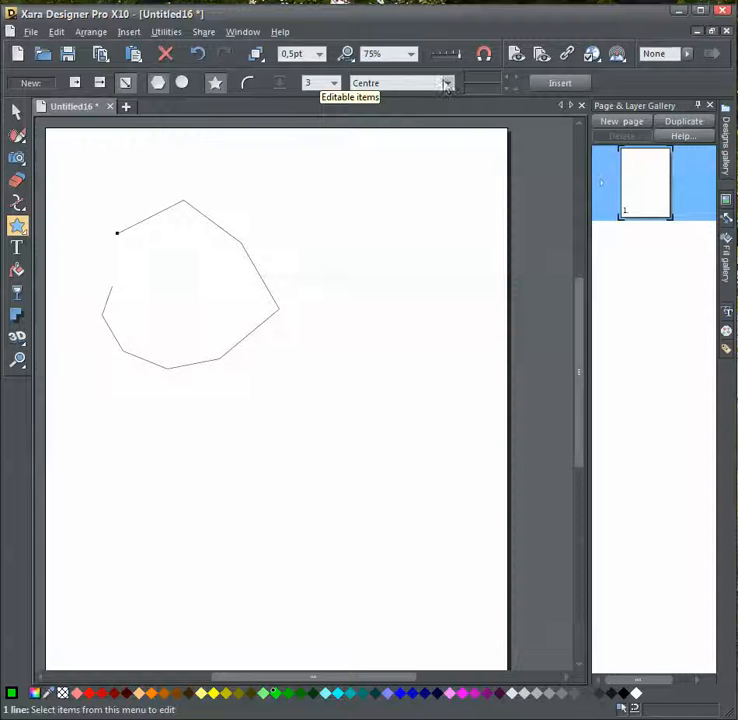
left_click(336, 84)
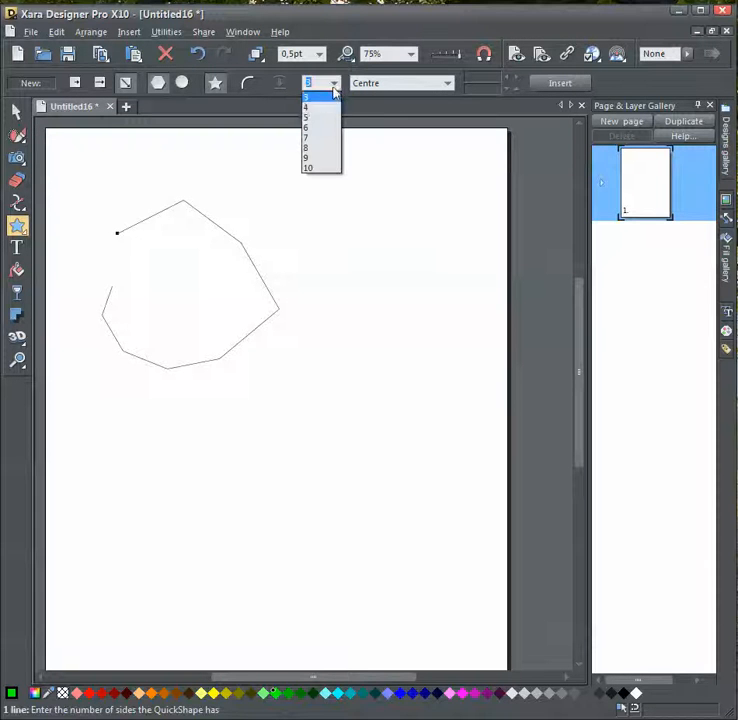
left_click(318, 118)
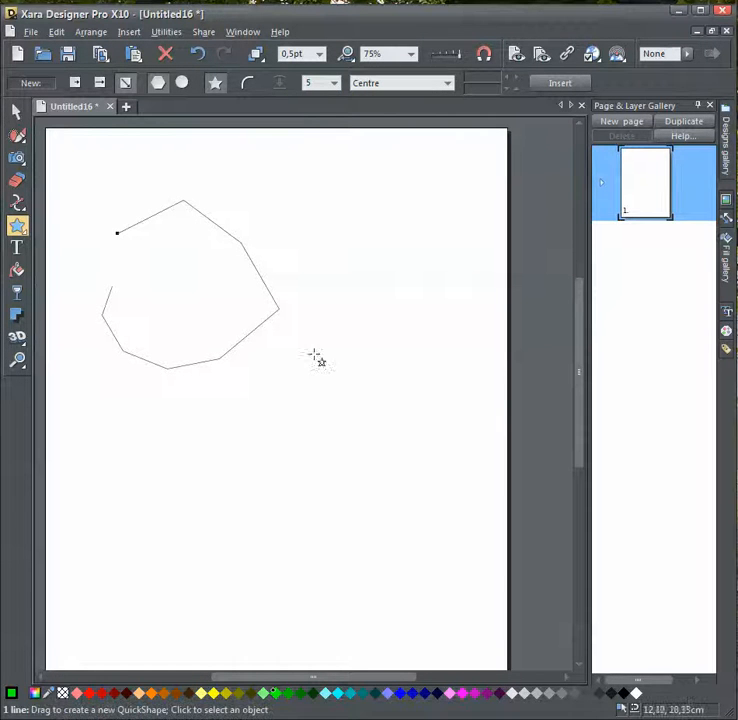
left_click_drag(318, 337, 417, 420)
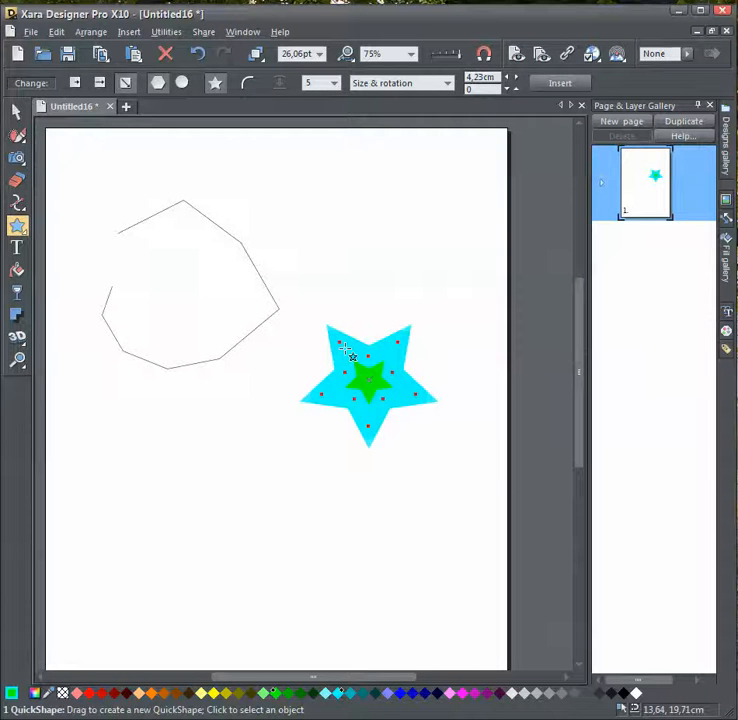
Give the star a 1 pt black outline and move it to just below the polyline
left_click(18, 113)
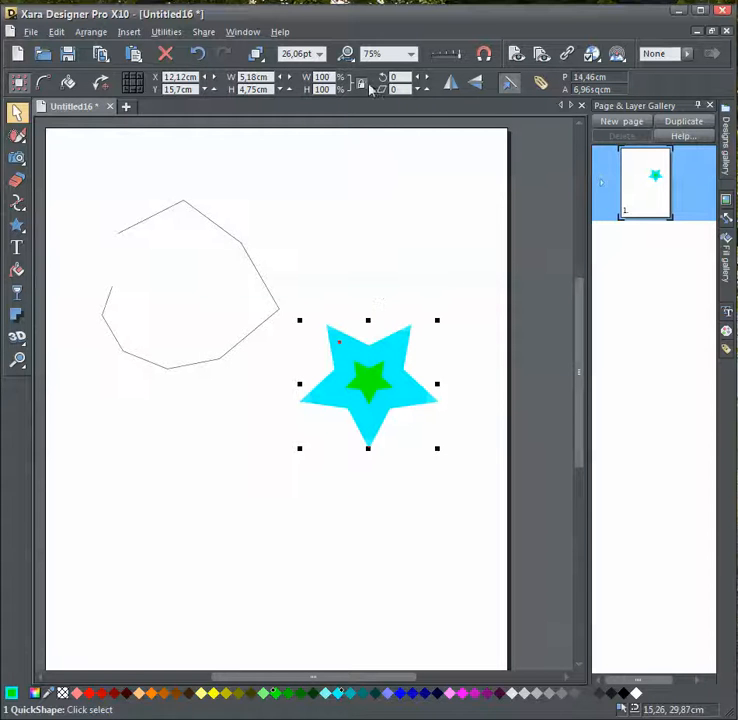
left_click(320, 57)
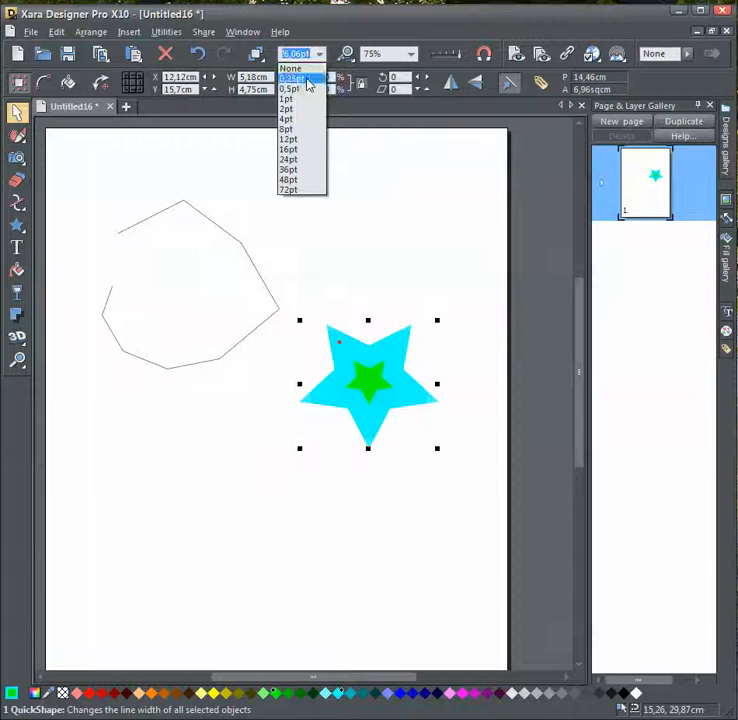
left_click(304, 99)
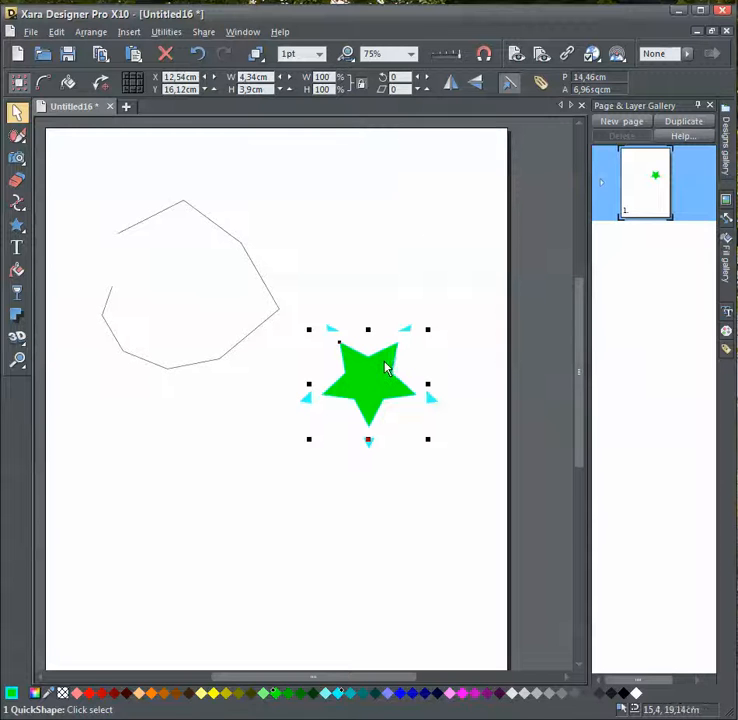
right_click(625, 698)
left_click(652, 632)
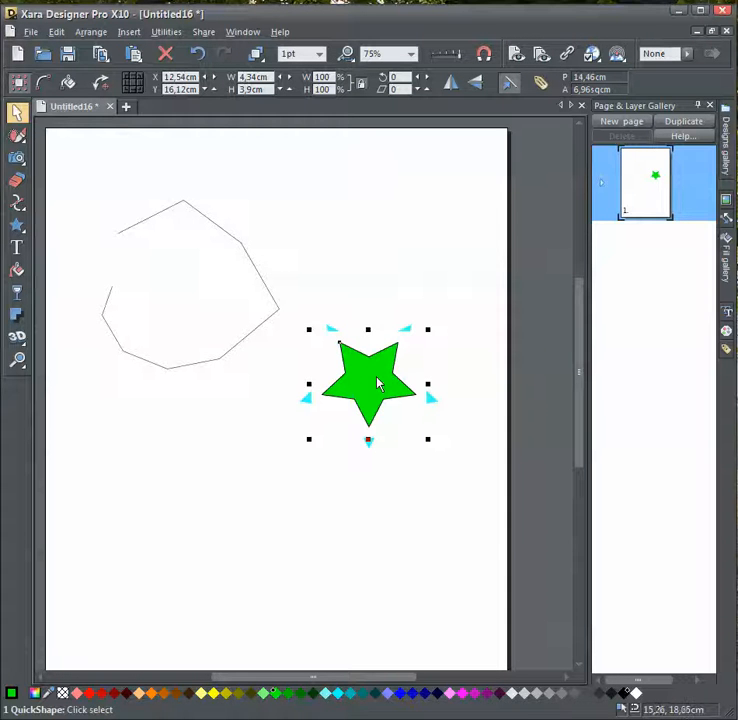
left_click_drag(379, 382, 270, 406)
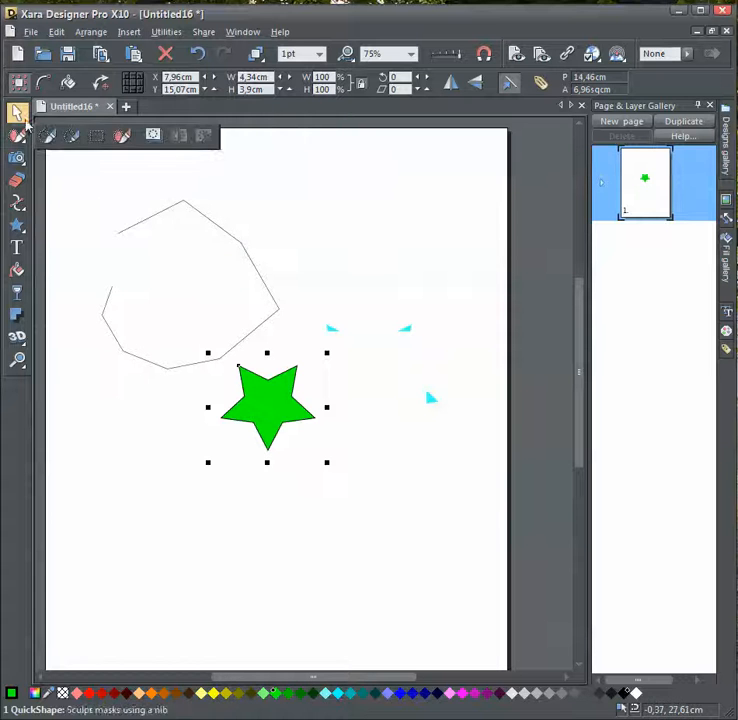
Import the photo Image_001 (3).jpg from the Belles images folder inside Mes images
left_click(31, 31)
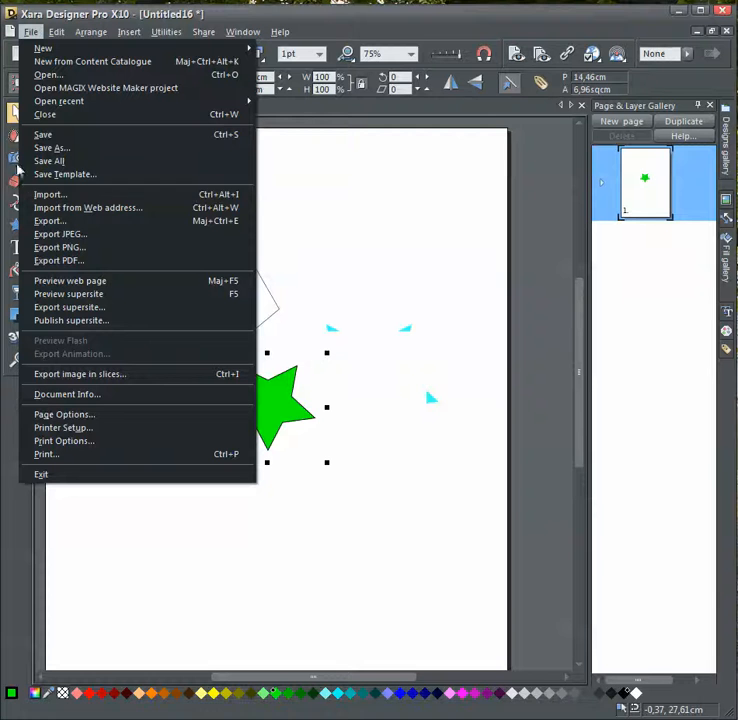
left_click(60, 196)
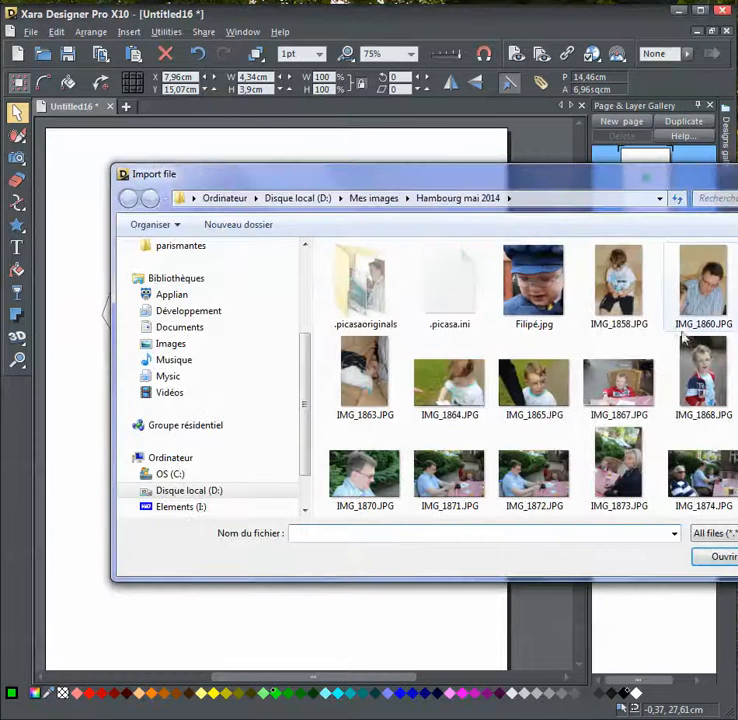
left_click_drag(310, 417, 308, 450)
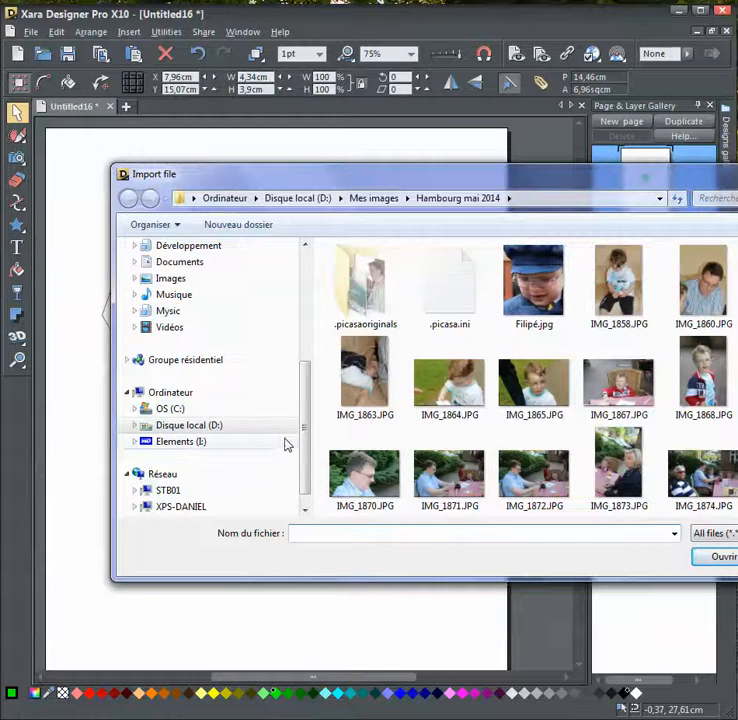
left_click(137, 279)
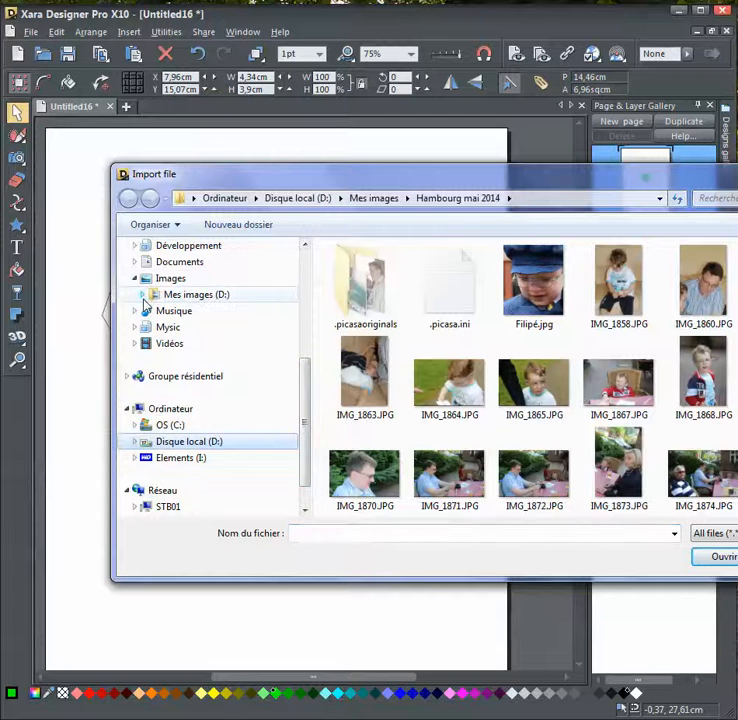
left_click(143, 296)
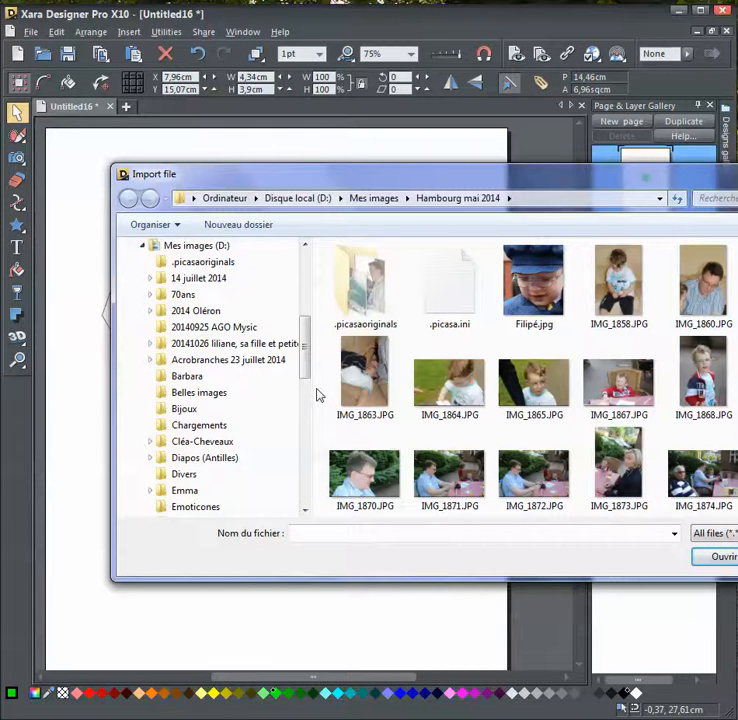
mouse_move(306, 366)
left_mouse_down()
mouse_move(299, 439)
mouse_move(313, 378)
left_mouse_up()
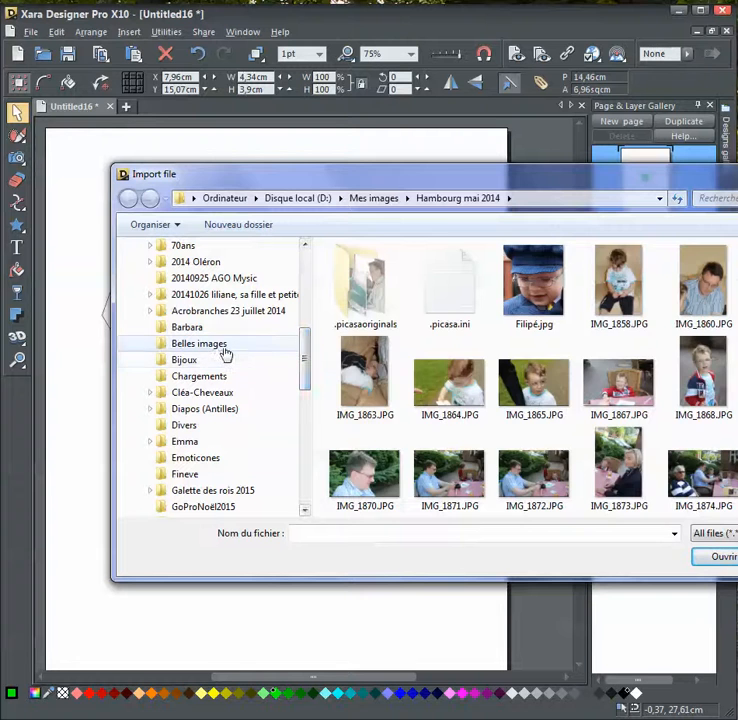
left_click(225, 350)
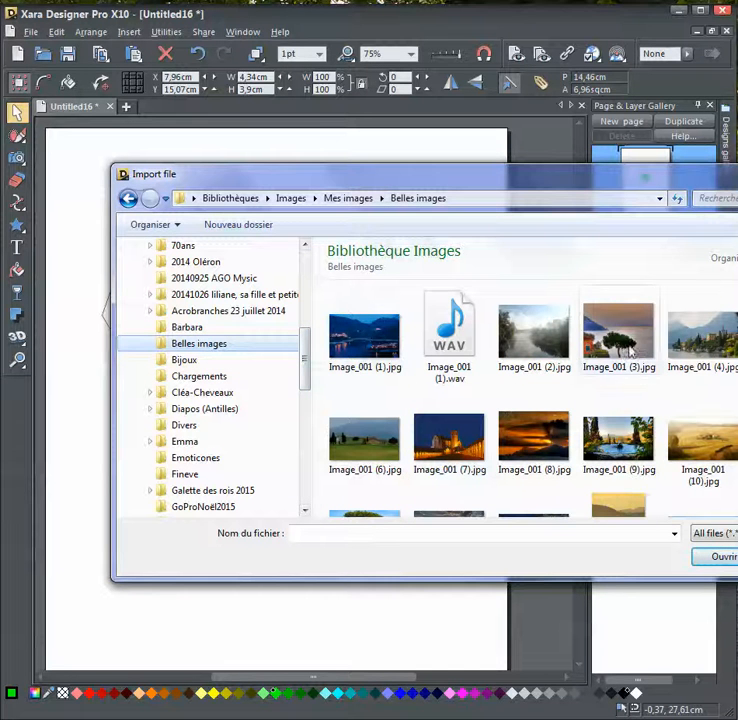
left_click(631, 348)
left_click(713, 559)
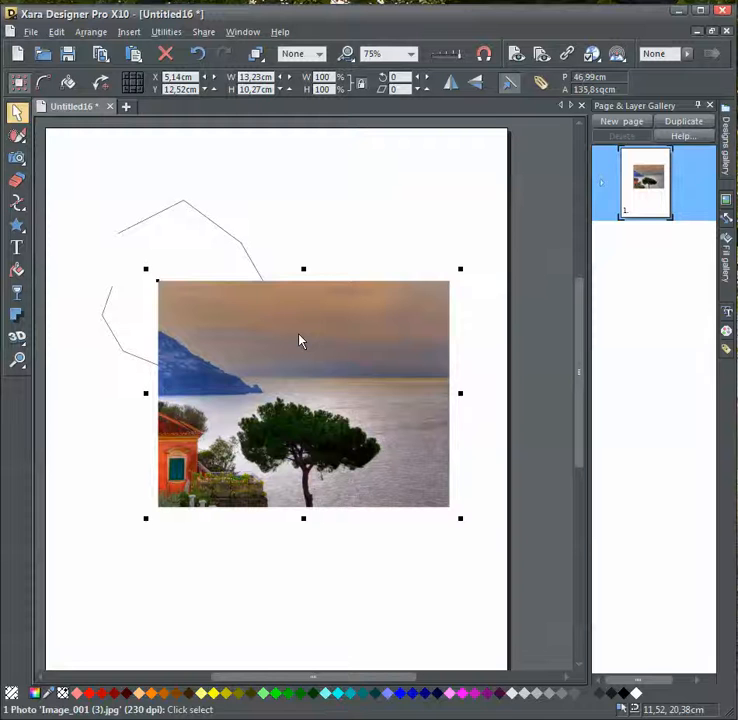
Reposition the star over the polyline and the photo so that the photo partly covers both
left_click_drag(299, 341, 279, 458)
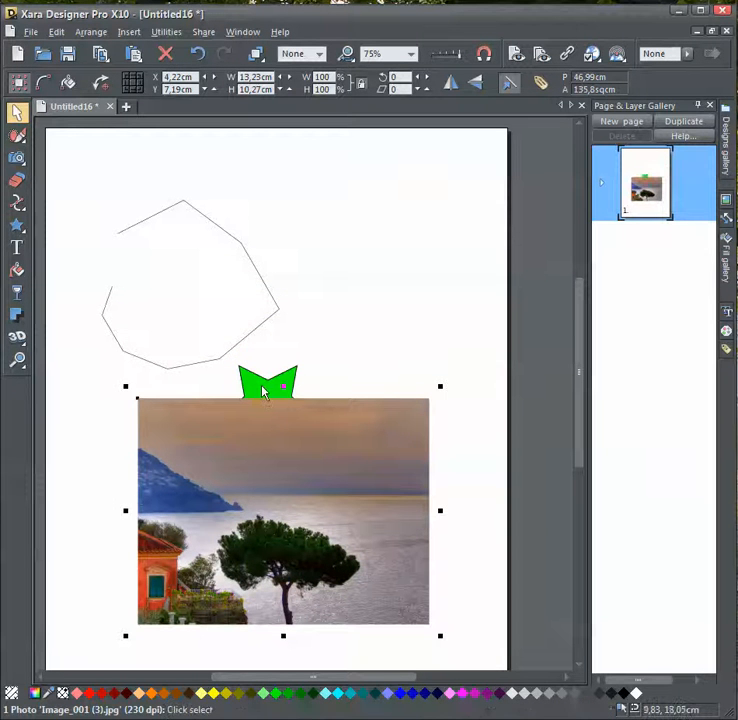
left_click_drag(263, 392, 249, 263)
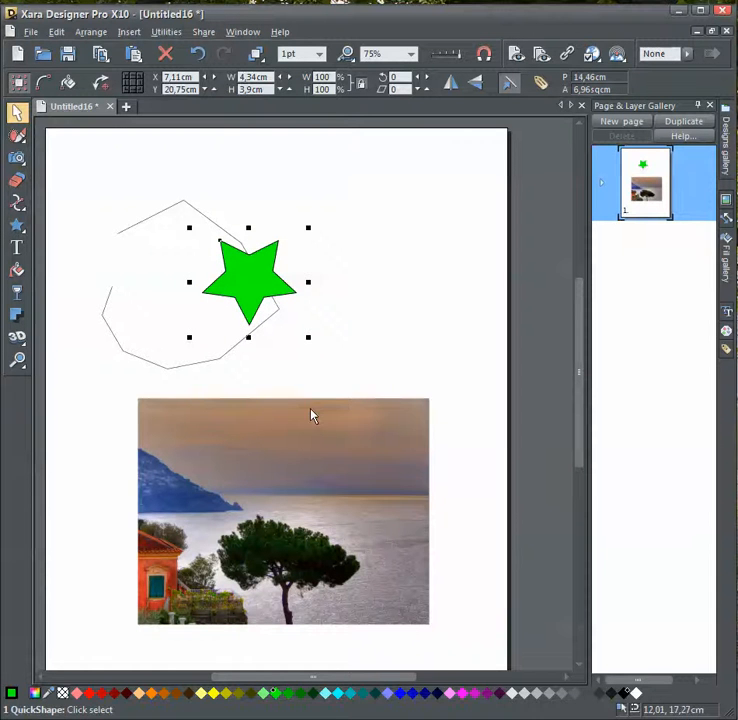
left_click_drag(311, 416, 320, 321)
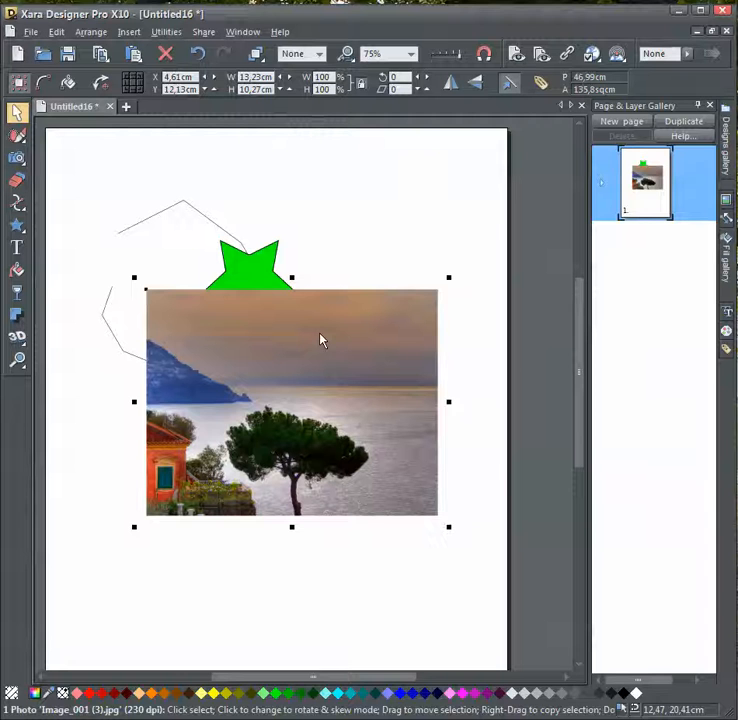
Expand the page and Layer 1 in the Page & Layer Gallery to list the individual objects
left_click(603, 188)
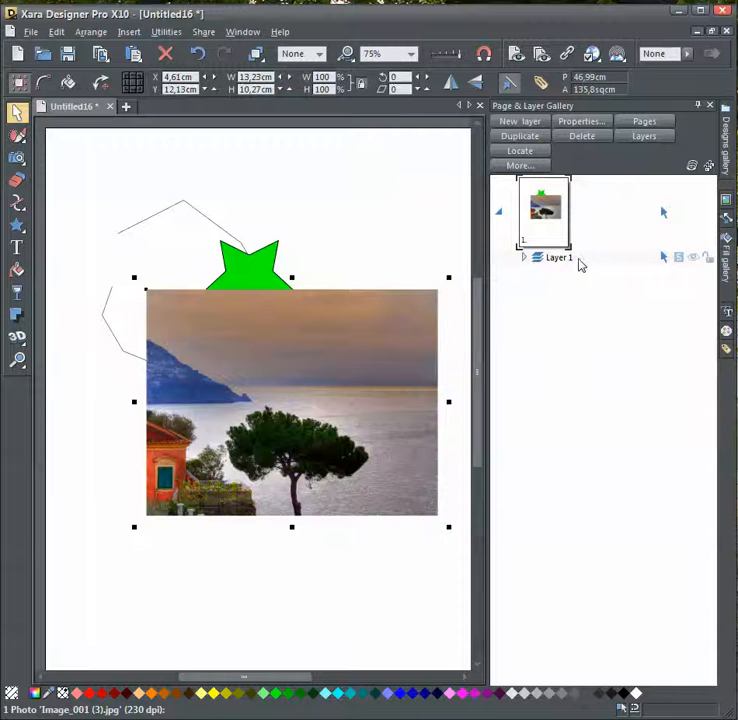
left_click(524, 261)
mouse_move(563, 274)
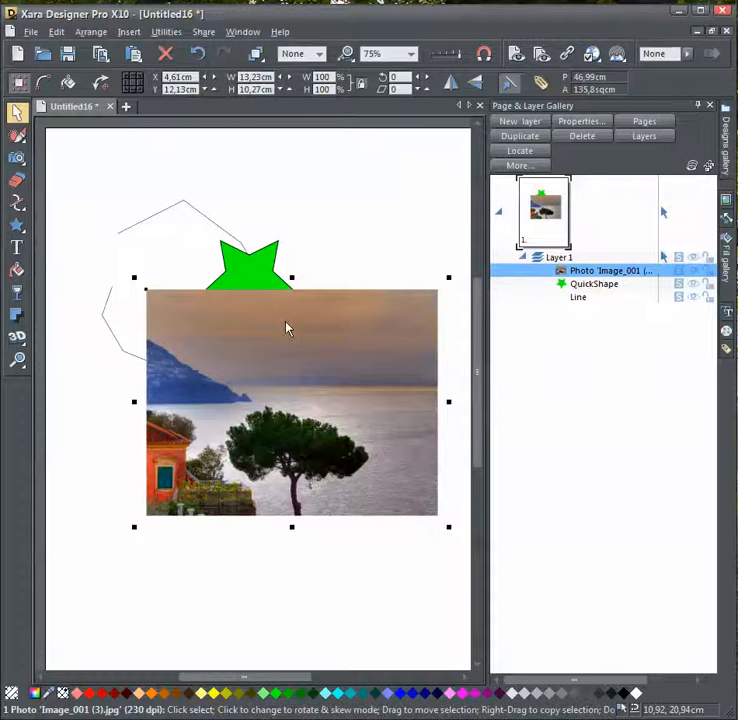
Bring the Line to the top of Layer 1's stacking order and move it over the photo and back toward the page's upper-left corner
left_click(576, 300)
mouse_move(578, 297)
left_mouse_down()
mouse_move(575, 264)
mouse_move(562, 265)
mouse_move(573, 285)
mouse_move(564, 270)
left_mouse_up()
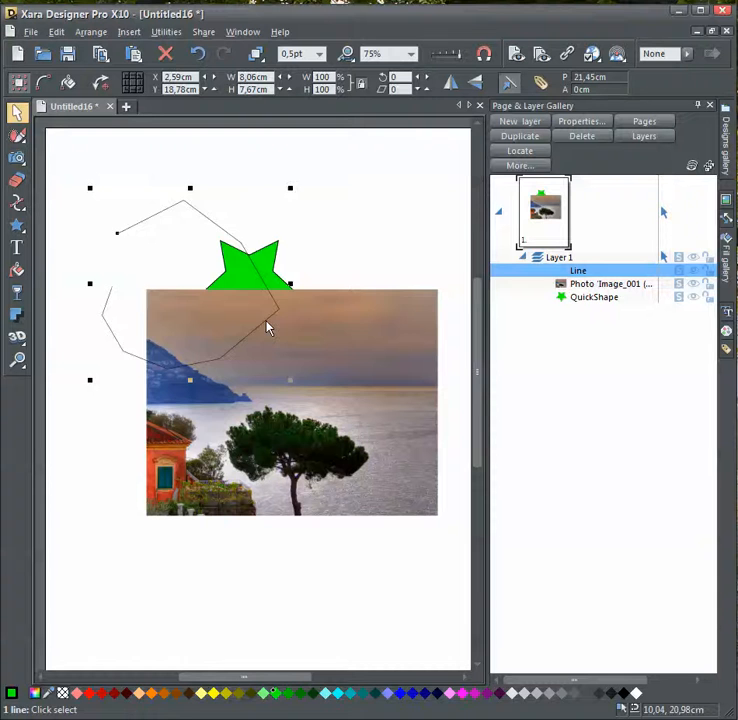
left_click_drag(267, 326, 350, 376)
left_click_drag(398, 372, 254, 271)
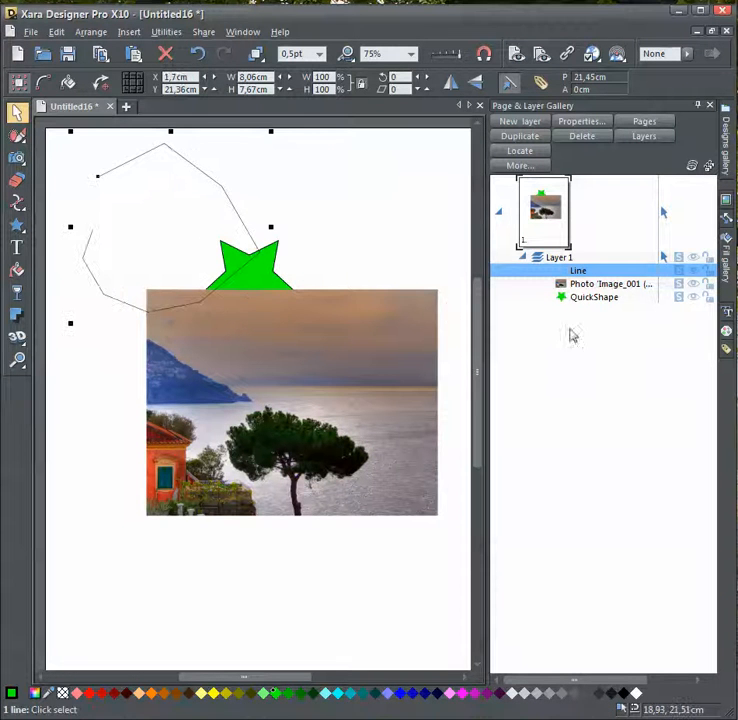
Place the star above the photo in Layer 1's stacking order and move it clear above the photo
left_click_drag(562, 299, 562, 283)
left_click_drag(240, 290, 337, 246)
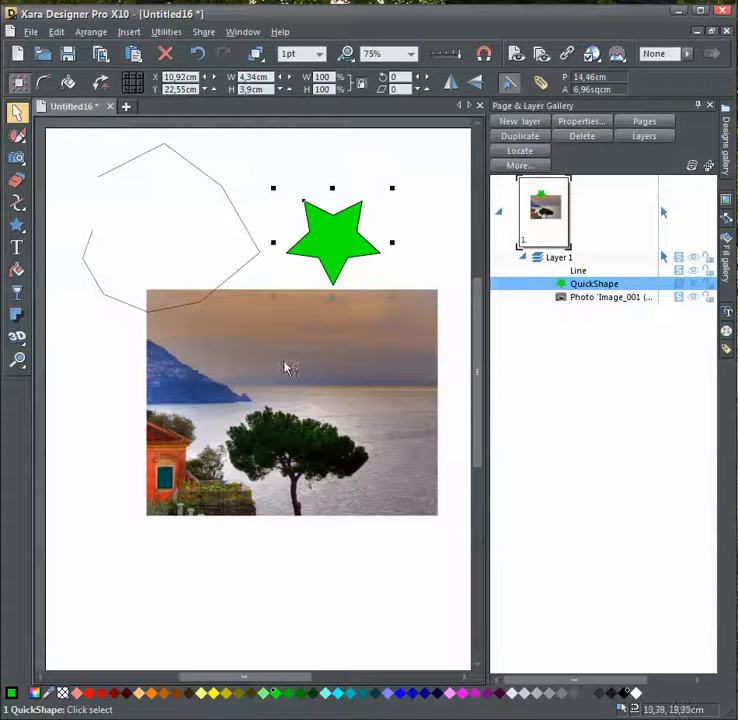
Move the photo down below the other objects and scale it down to about 10.59 by 8.22 cm
left_click(288, 362)
mouse_move(315, 403)
left_mouse_down()
mouse_move(288, 392)
mouse_move(321, 408)
left_mouse_up()
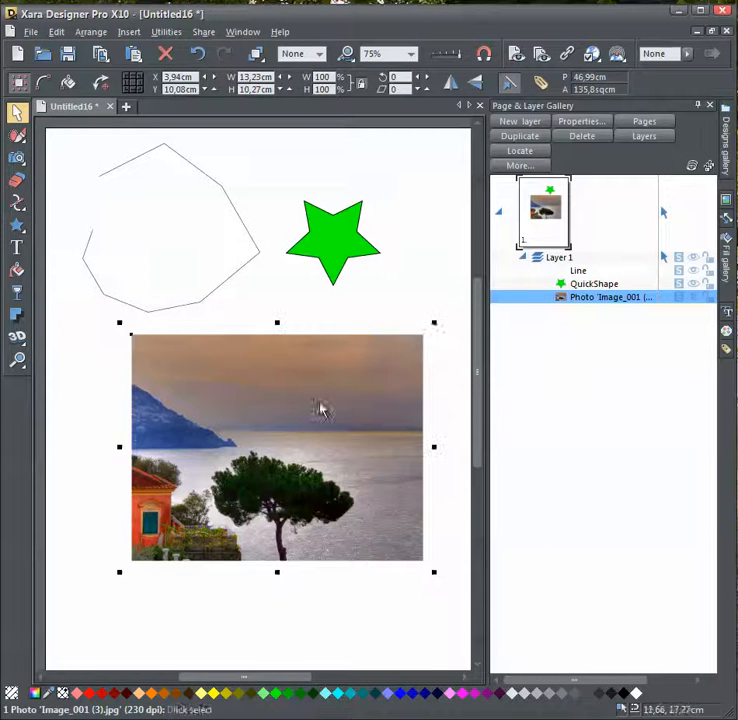
left_click_drag(434, 323, 344, 366)
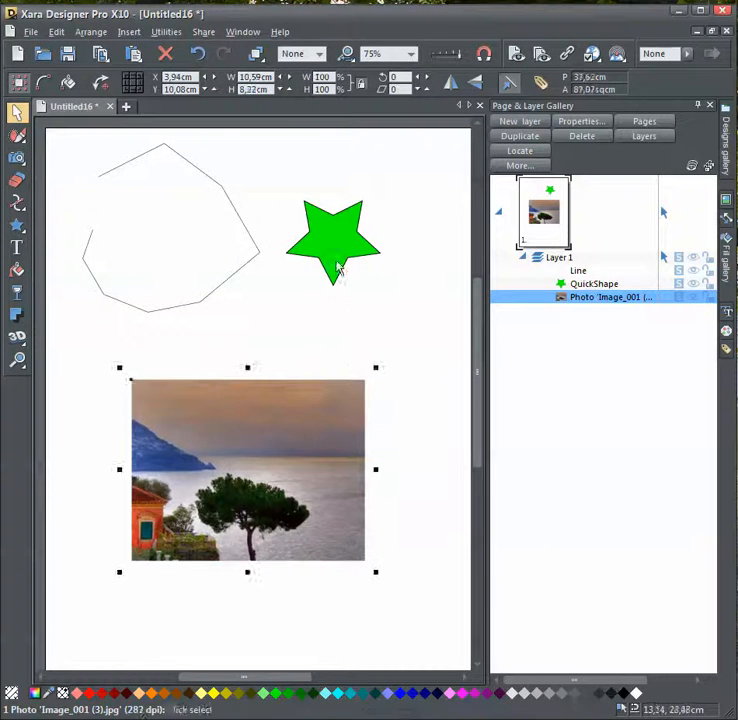
Shift the star down closer to the photo at a slightly smaller size, and select the open polyline
left_click_drag(338, 264, 327, 312)
left_click_drag(375, 234, 359, 251)
left_click(226, 218)
left_click(247, 219)
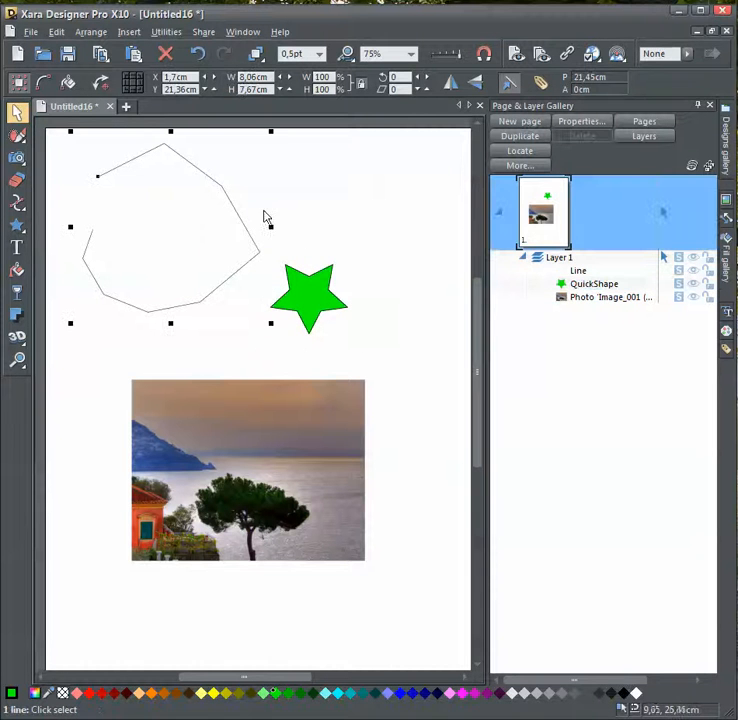
Scale the open polyline down to about 5.34 by 5.09 cm and rotate the green star clockwise until one point faces up
left_click_drag(271, 133, 211, 190)
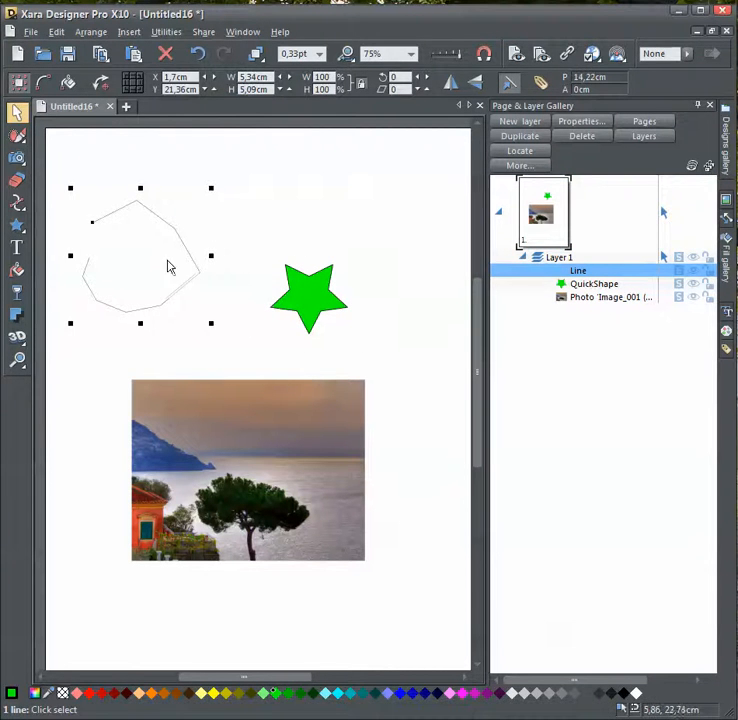
left_click(166, 272)
left_click(326, 298)
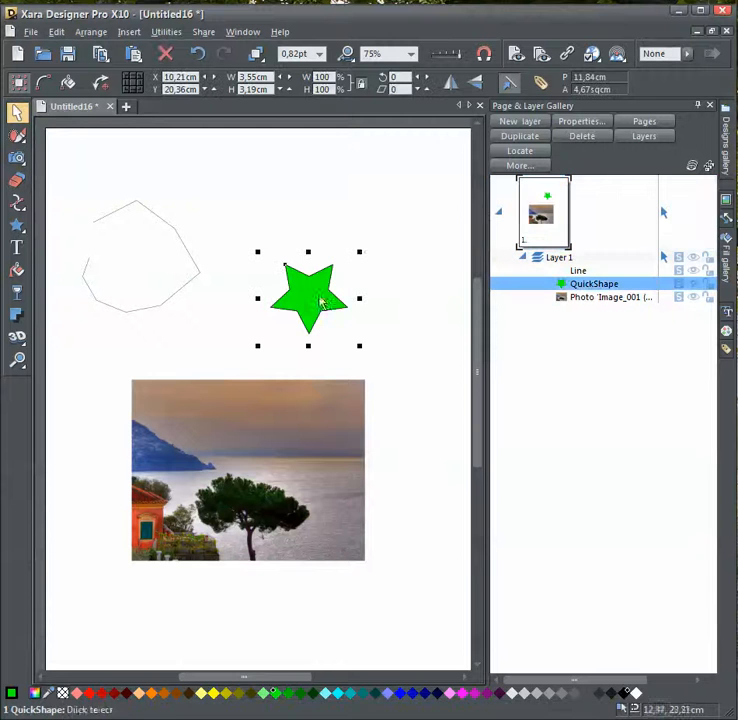
left_click(328, 296)
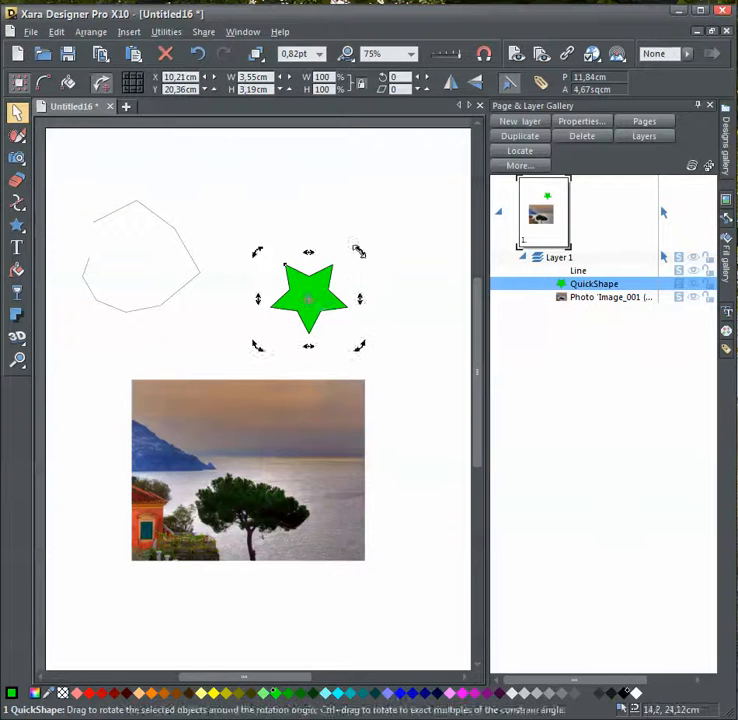
left_click_drag(359, 250, 368, 290)
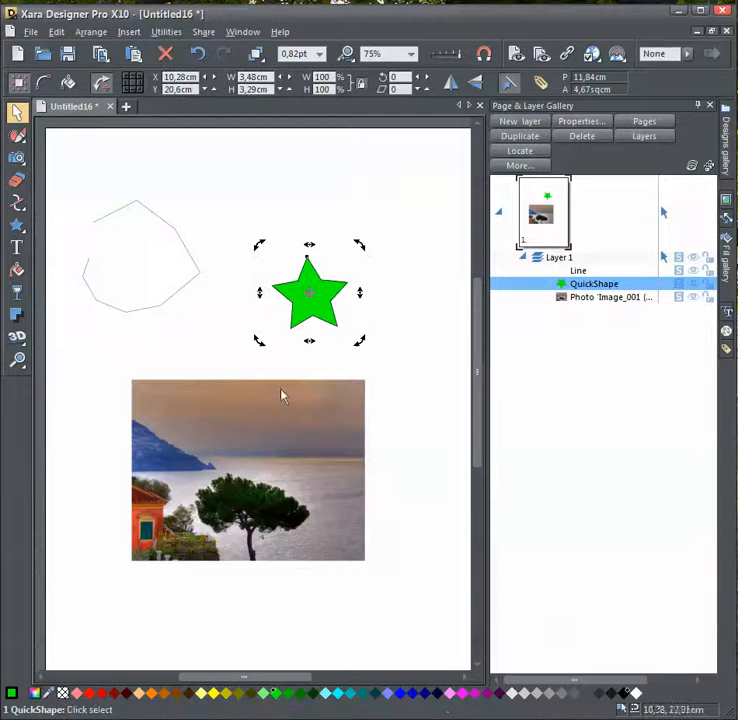
Rotate the photo slightly counter-clockwise about its centre and deselect it
left_click(346, 399)
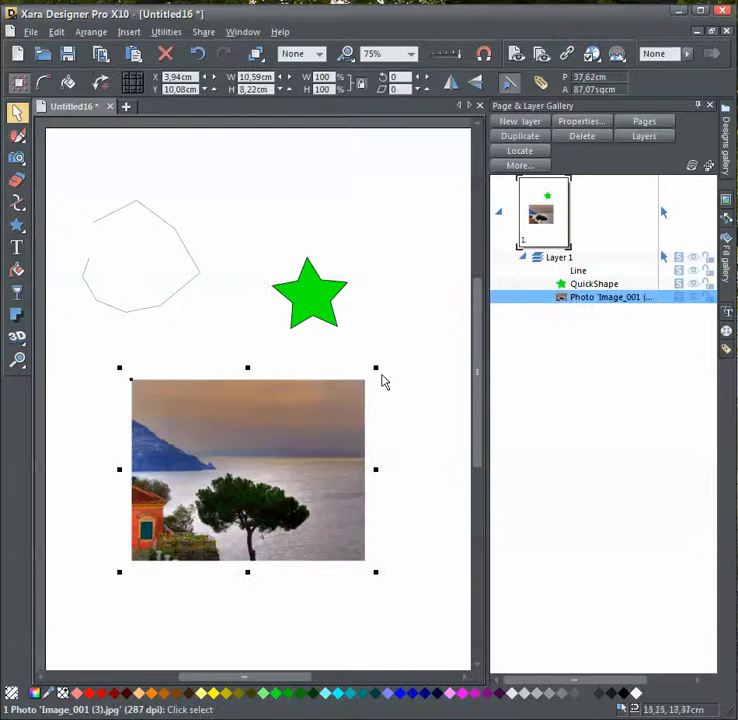
left_click(331, 420)
left_click_drag(376, 364, 386, 418)
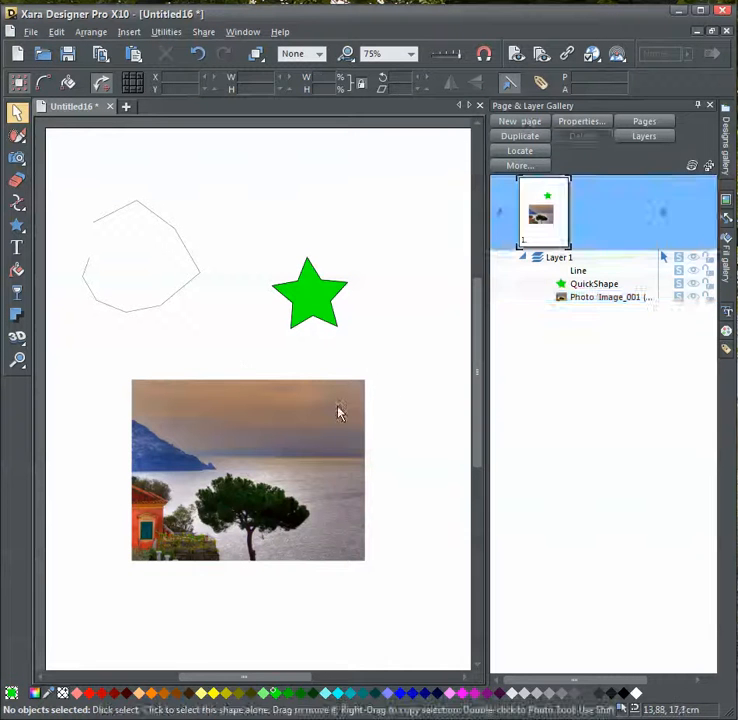
left_click(351, 400)
left_click(351, 400)
mouse_move(375, 369)
left_mouse_down()
mouse_move(379, 435)
mouse_move(325, 303)
mouse_move(178, 387)
mouse_move(392, 450)
mouse_move(367, 366)
mouse_move(370, 380)
mouse_move(377, 351)
mouse_move(380, 357)
left_mouse_up()
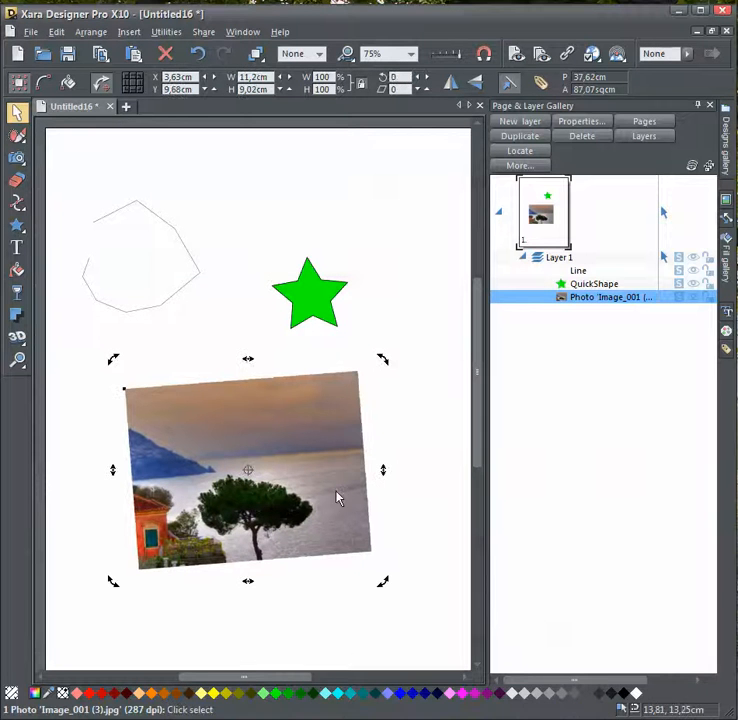
left_click(390, 229)
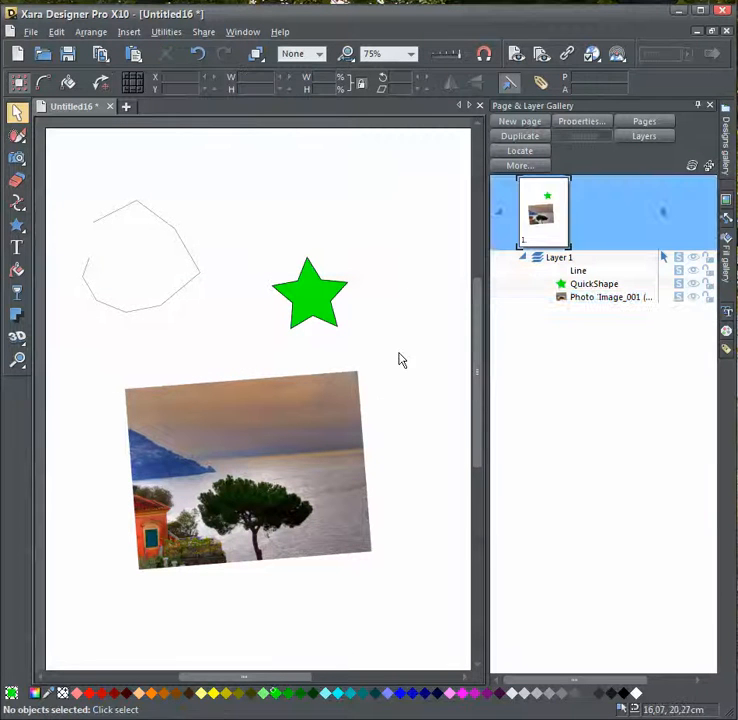
Delete the photo and the open polyline, keeping only the green star on the page
left_click(281, 415)
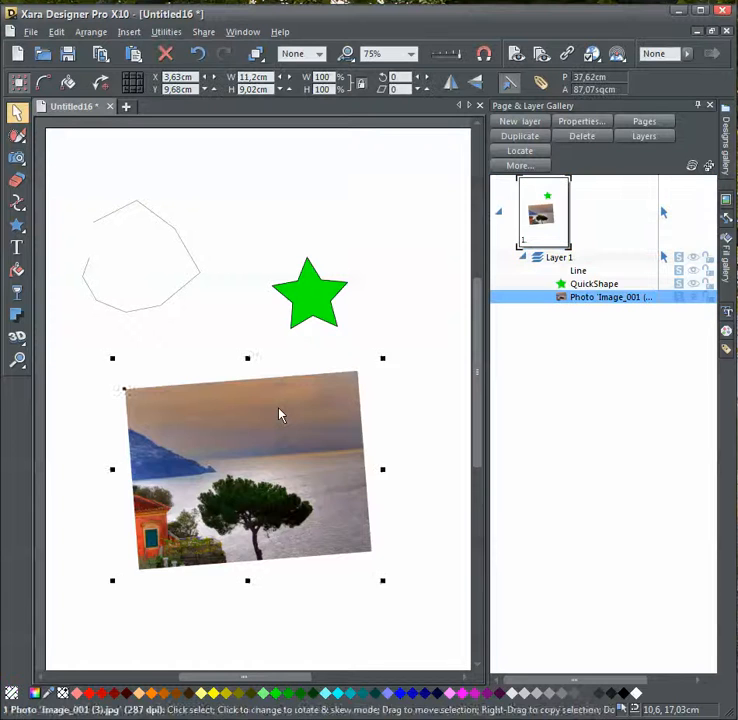
key("Delete")
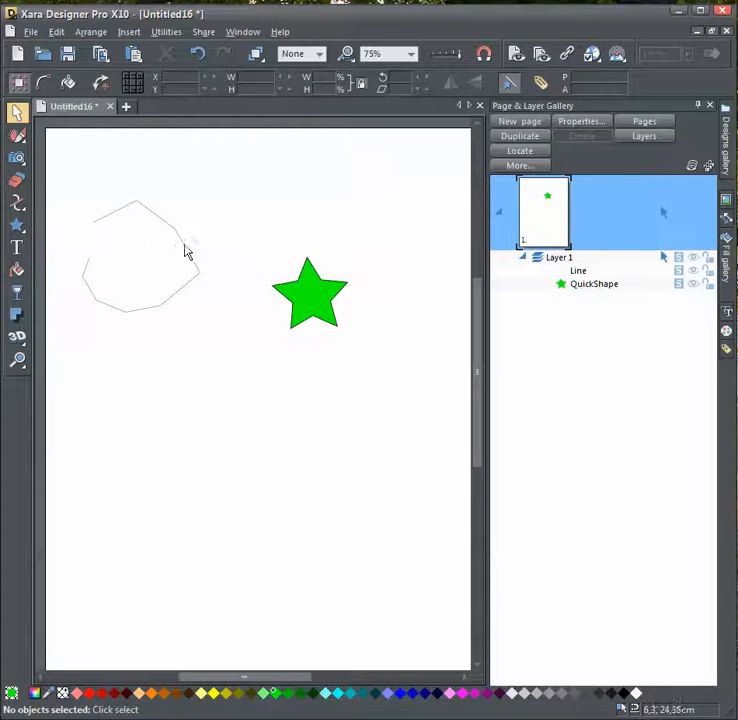
left_click(184, 252)
key("Delete")
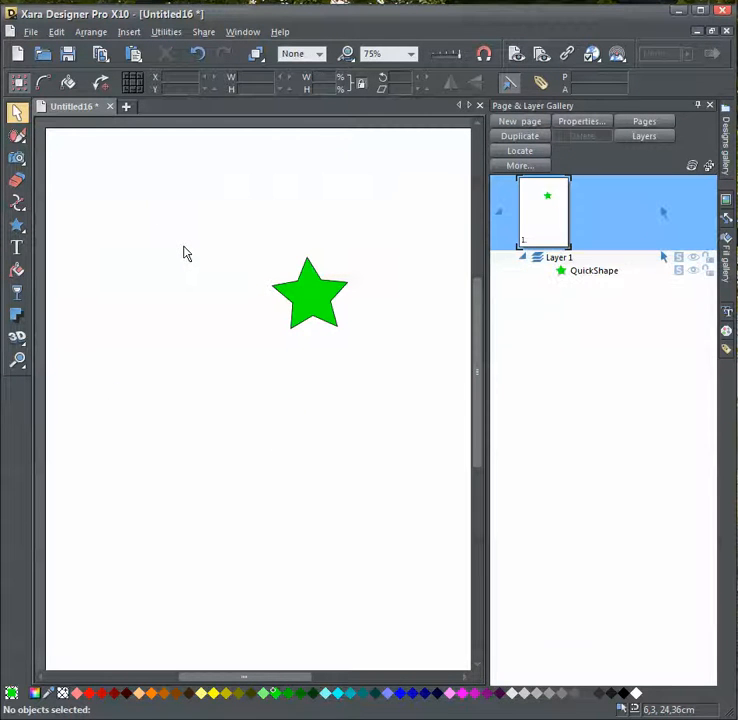
Draw an ellipse about 5.57 by 5.12 cm to the lower left of the star
left_click(22, 231)
left_click(72, 226)
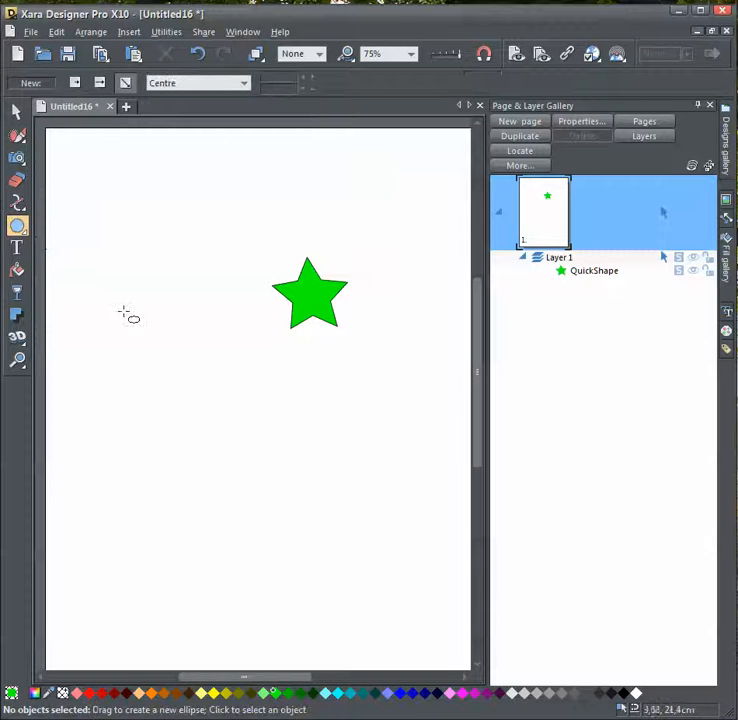
left_click_drag(121, 290, 244, 400)
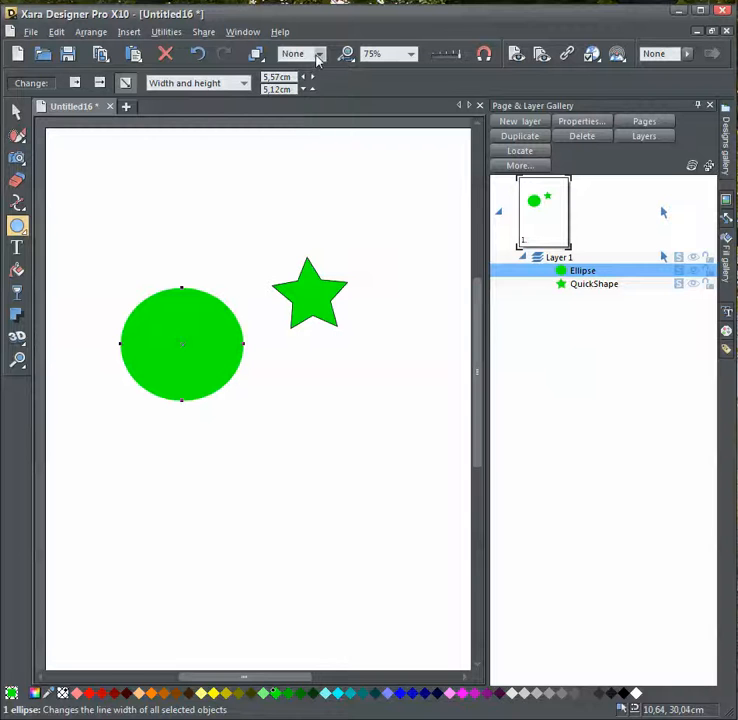
Give the ellipse a 4pt outline and a Pale Magenta fill
left_click(318, 54)
left_click(298, 120)
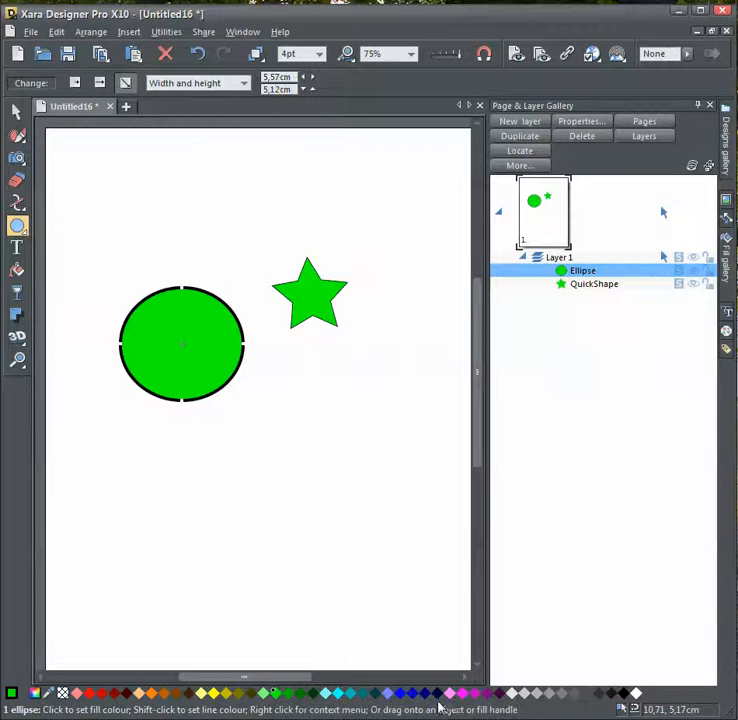
left_click_drag(452, 700, 216, 395)
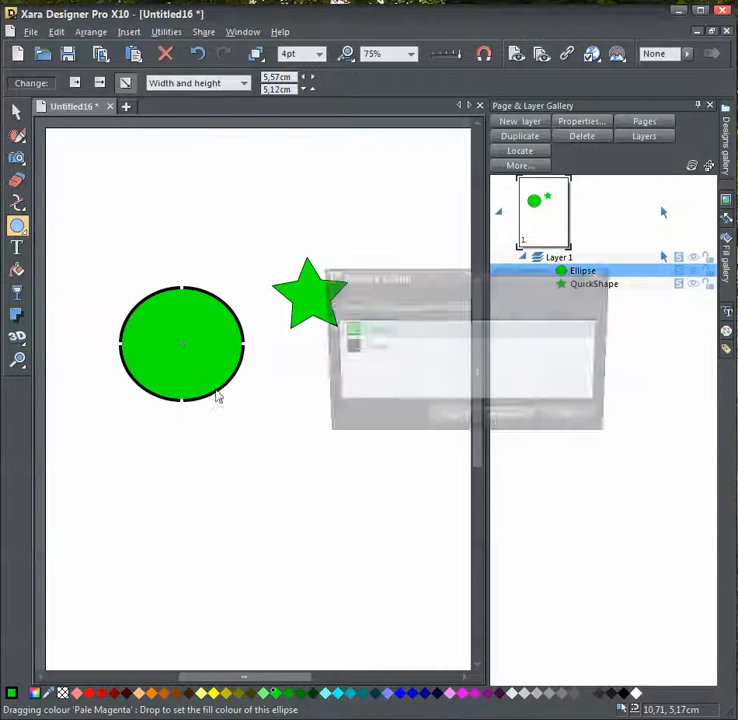
left_click(441, 425)
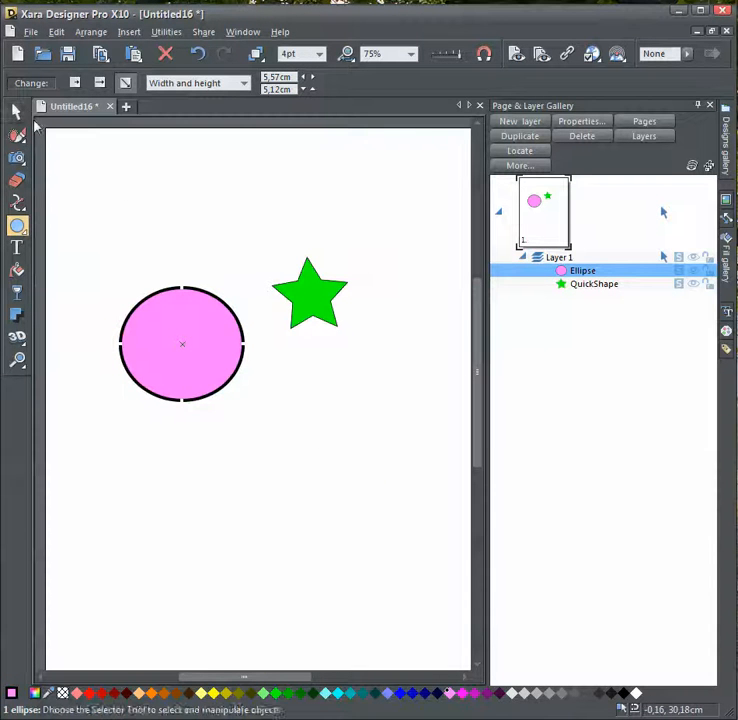
Move the star down and left so it partly overlaps the right edge of the ellipse
left_click(16, 112)
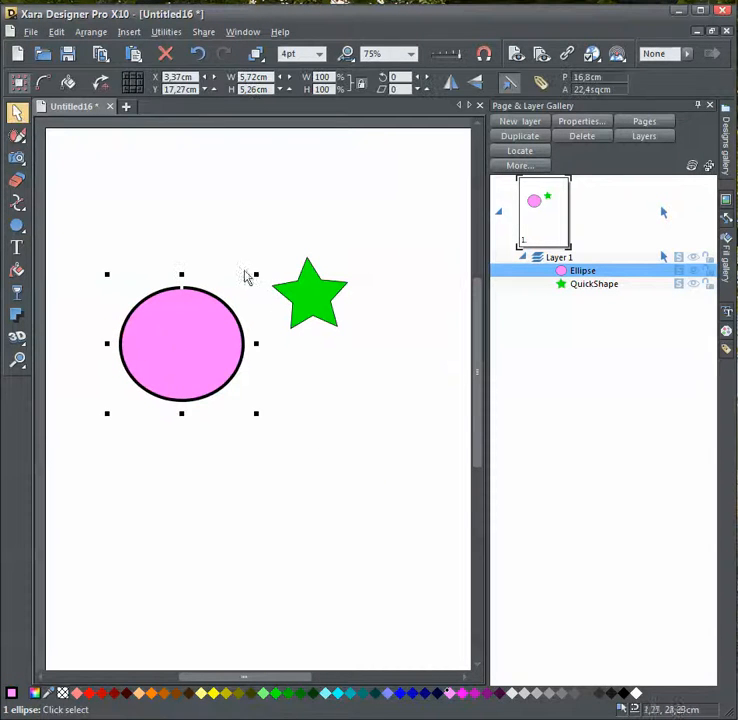
left_click(306, 294)
left_click_drag(325, 296, 282, 352)
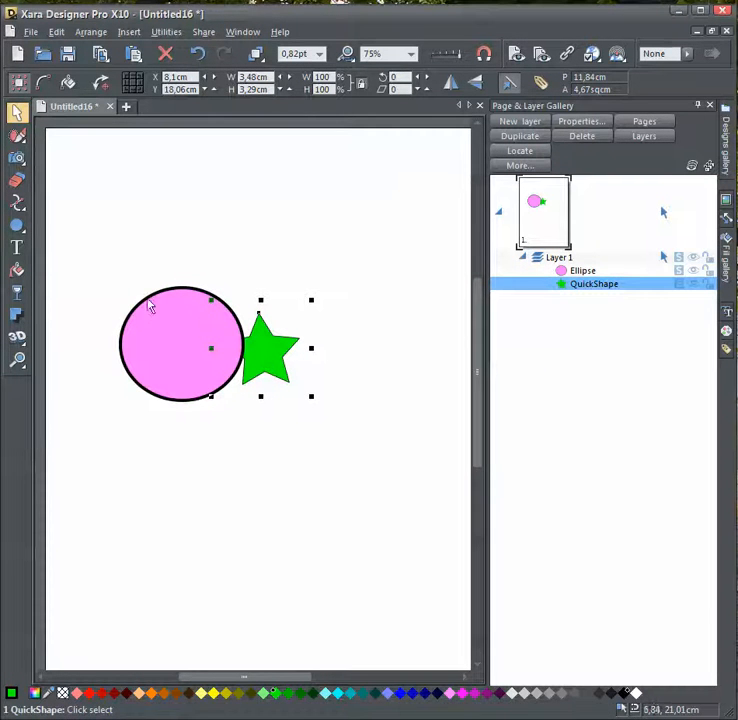
Select the ellipse and the star together with a marquee around both, and clear the selection
left_click_drag(71, 226, 94, 411)
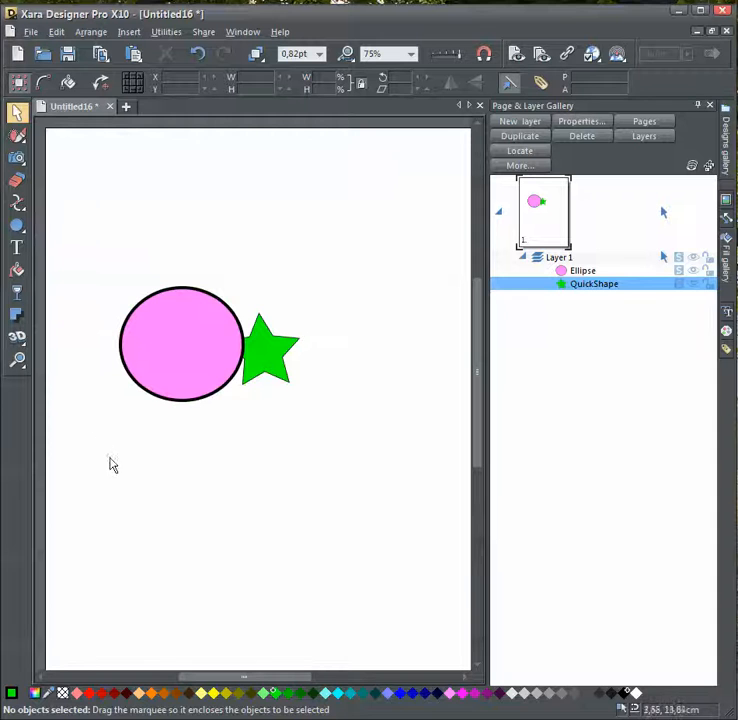
left_click_drag(360, 514, 376, 515)
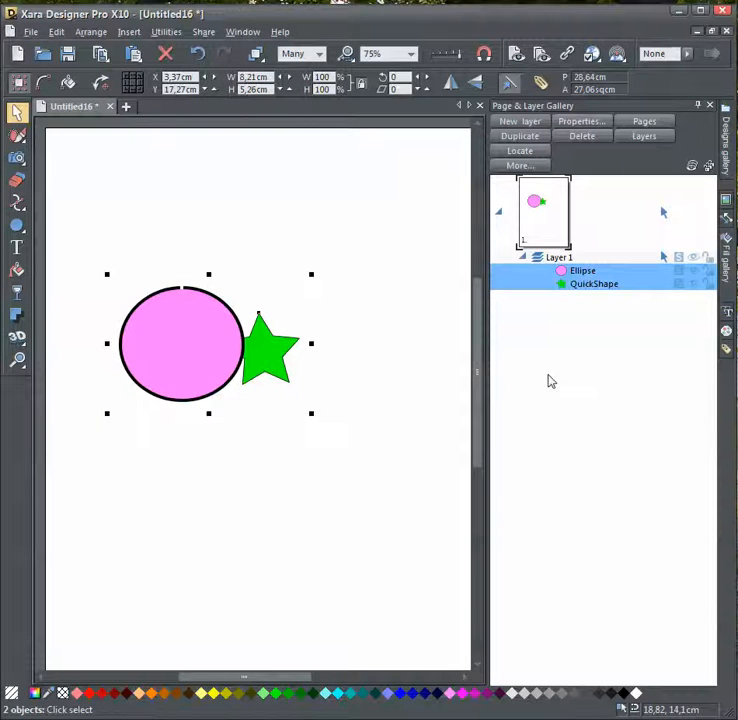
left_click(359, 226)
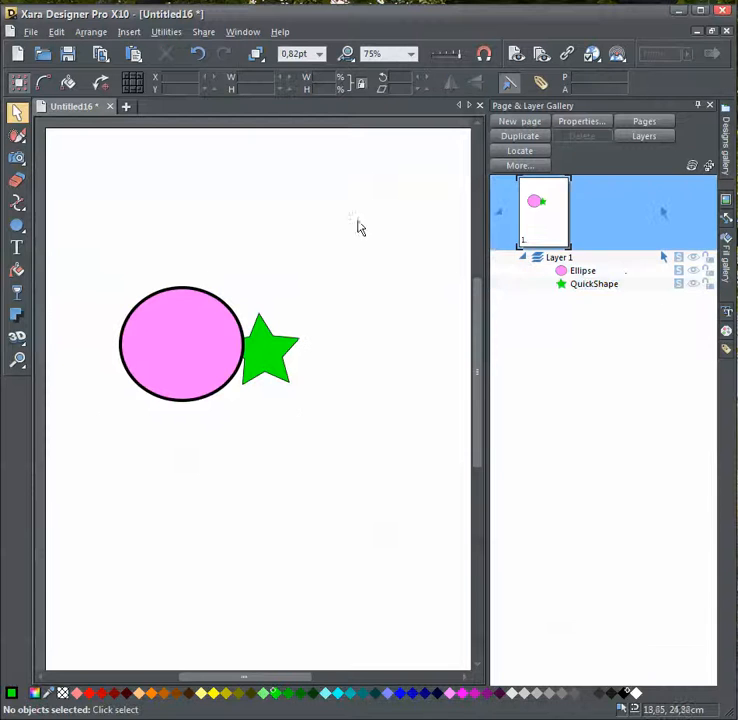
Merge the ellipse and the star into one shape with Add Shapes, and move it up and to the right on the page
left_click(615, 275)
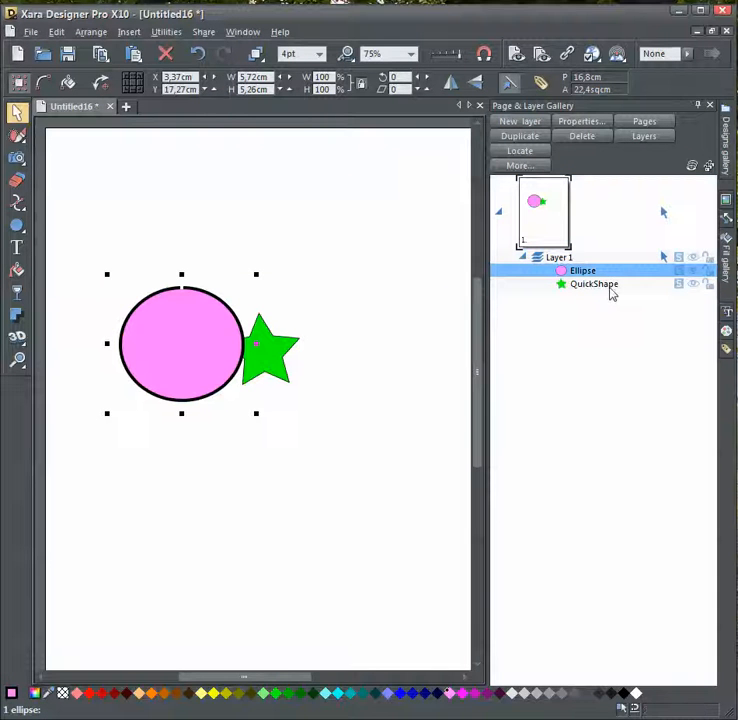
left_click(605, 285, "ctrl")
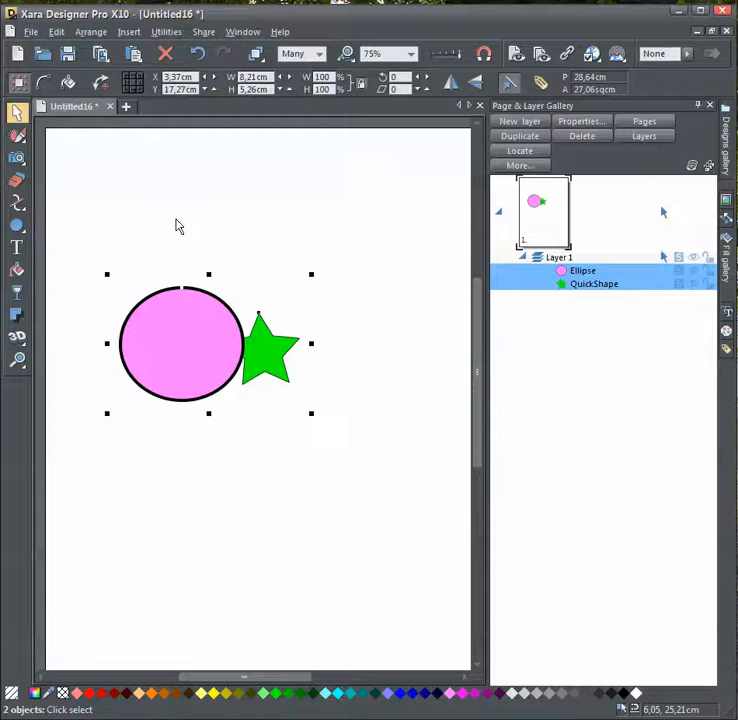
left_click(97, 33)
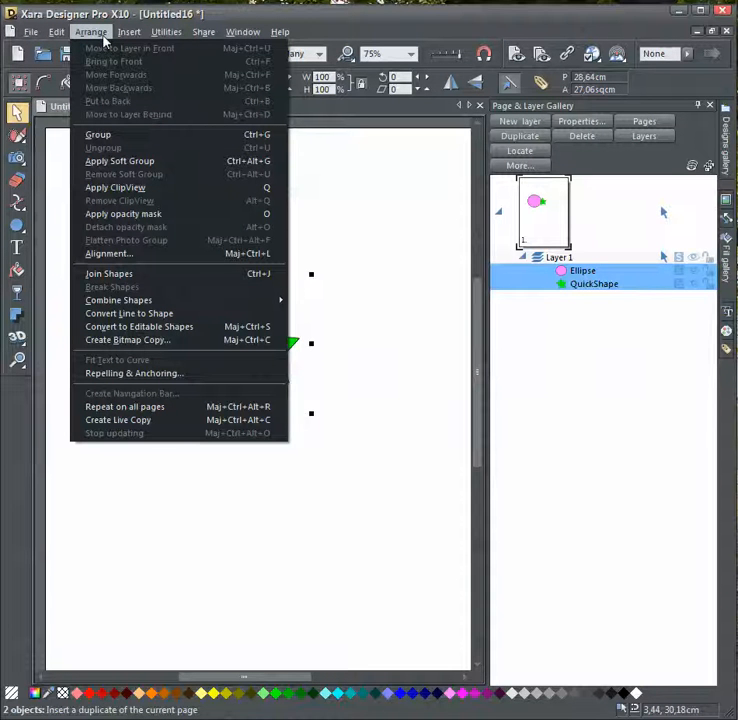
mouse_move(104, 304)
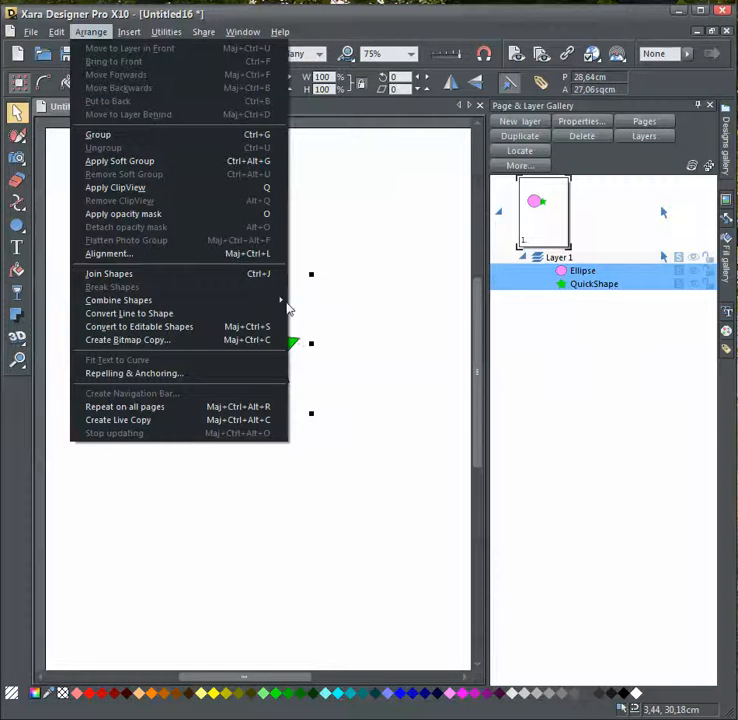
mouse_move(273, 308)
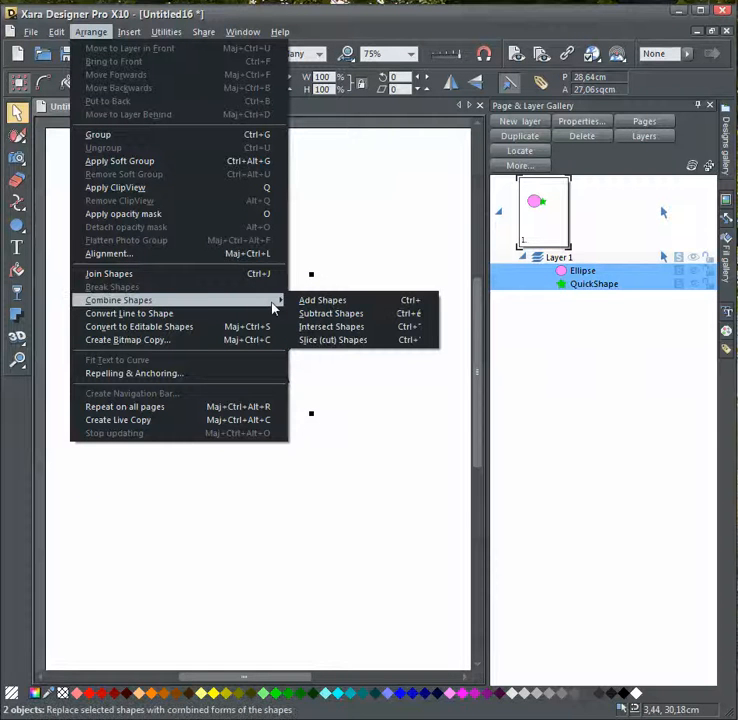
left_click(322, 300)
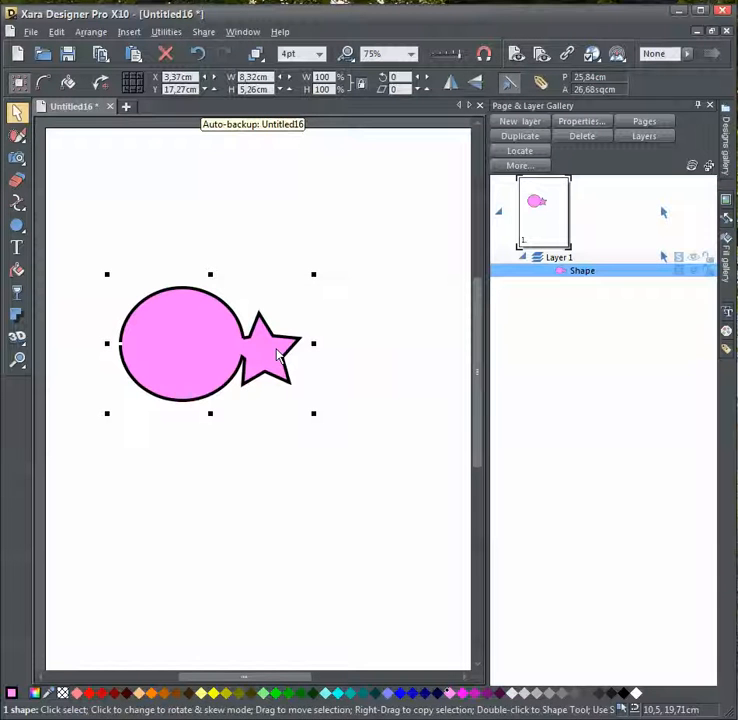
left_click_drag(264, 351, 297, 305)
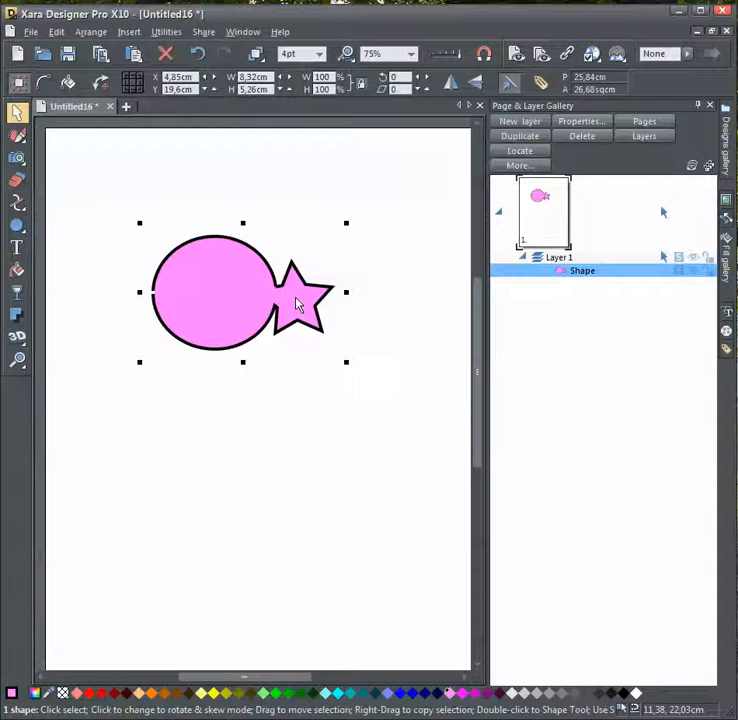